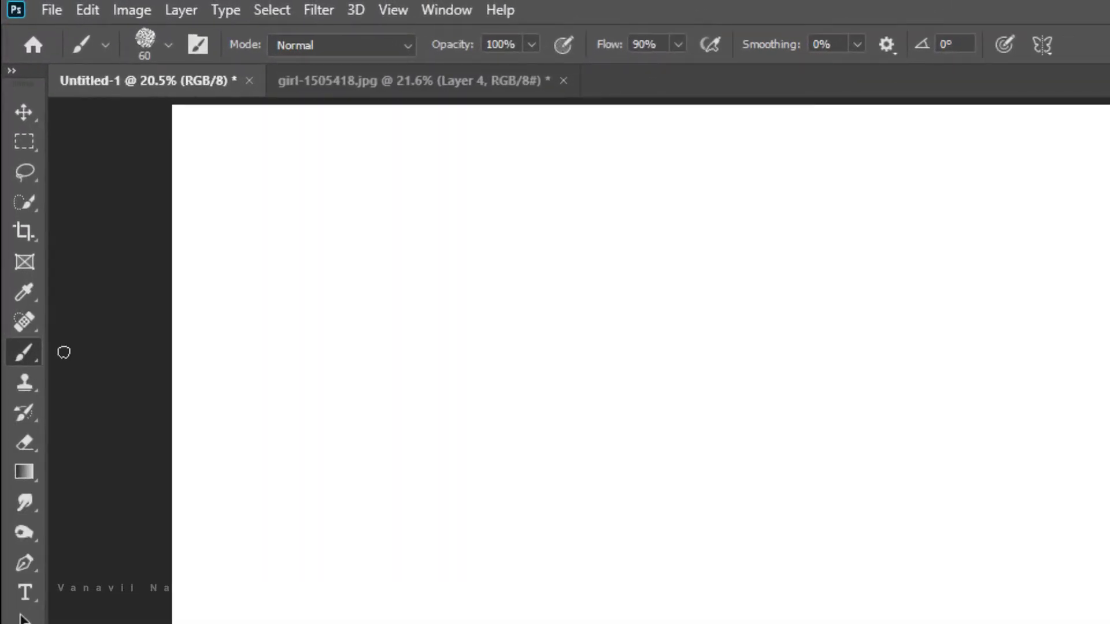
- Keep the regular Brush tool and apply 10-segment radial paint symmetry
right_click(29, 354)
left_click(81, 353)
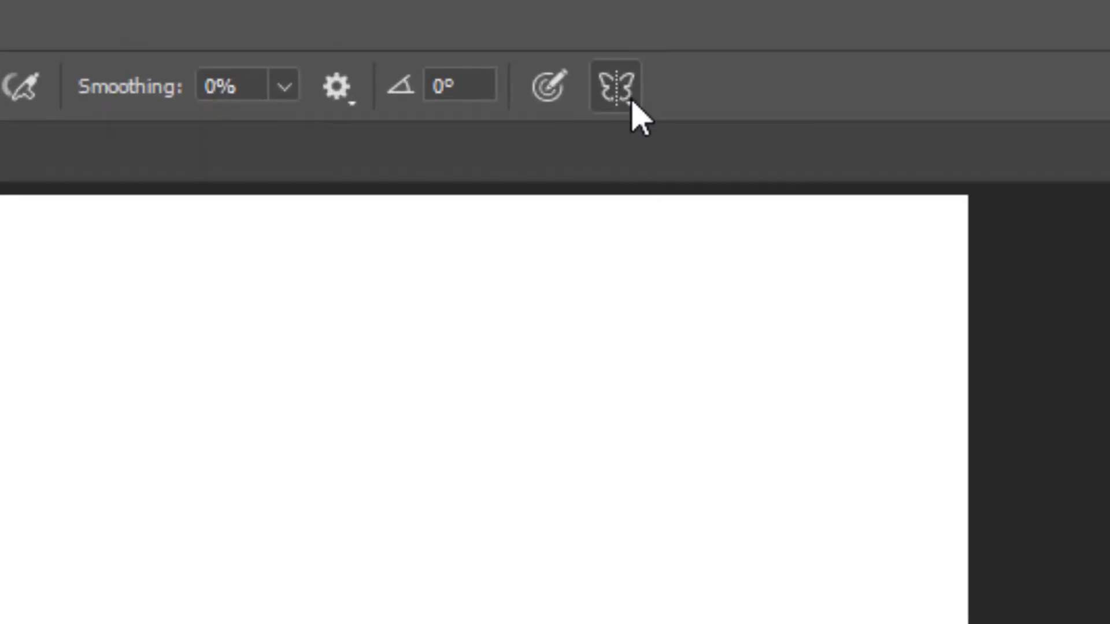
left_click(629, 98)
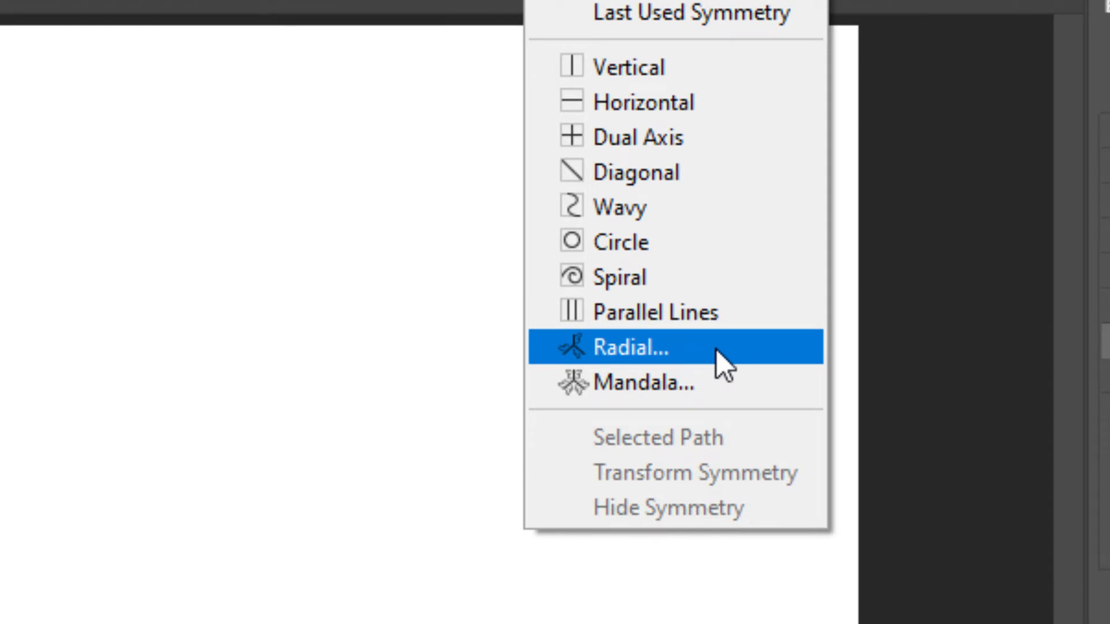
left_click(715, 349)
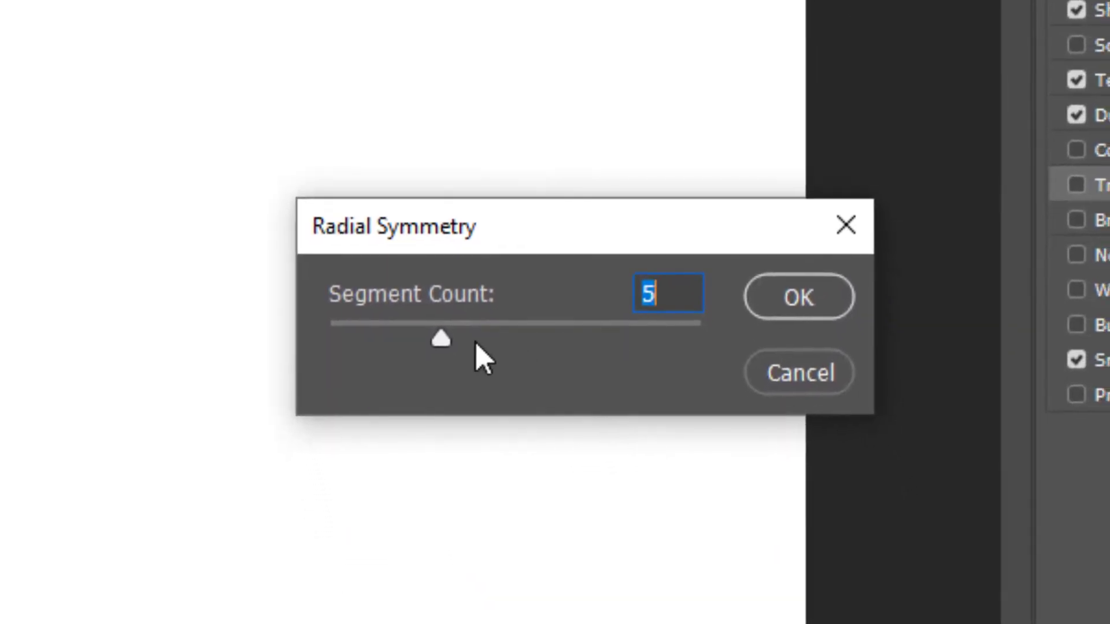
left_click_drag(457, 348, 574, 355)
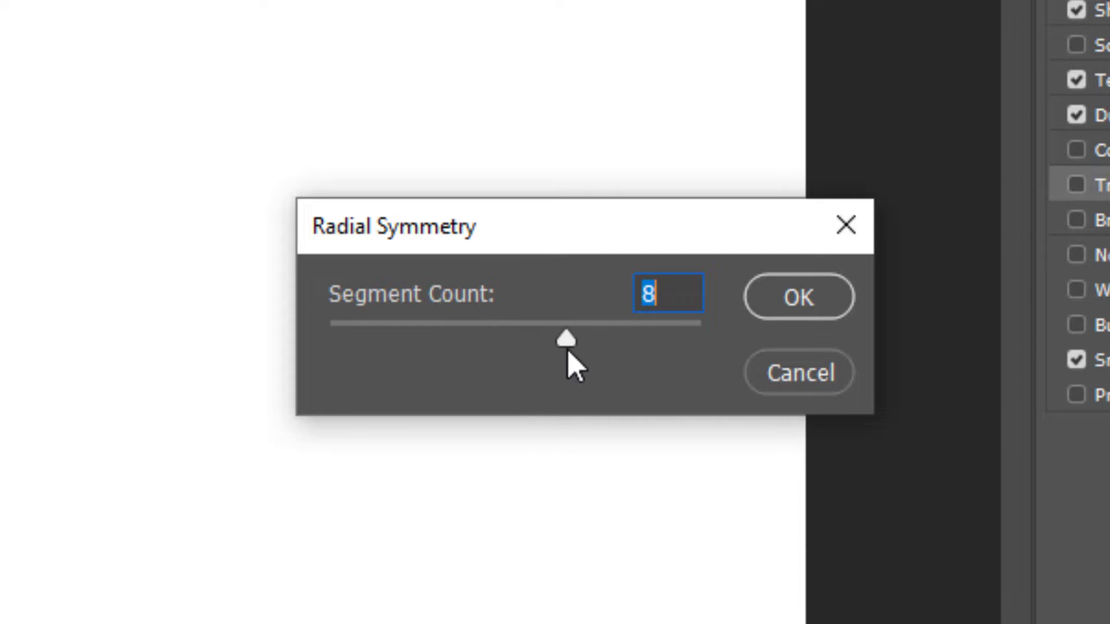
type("10")
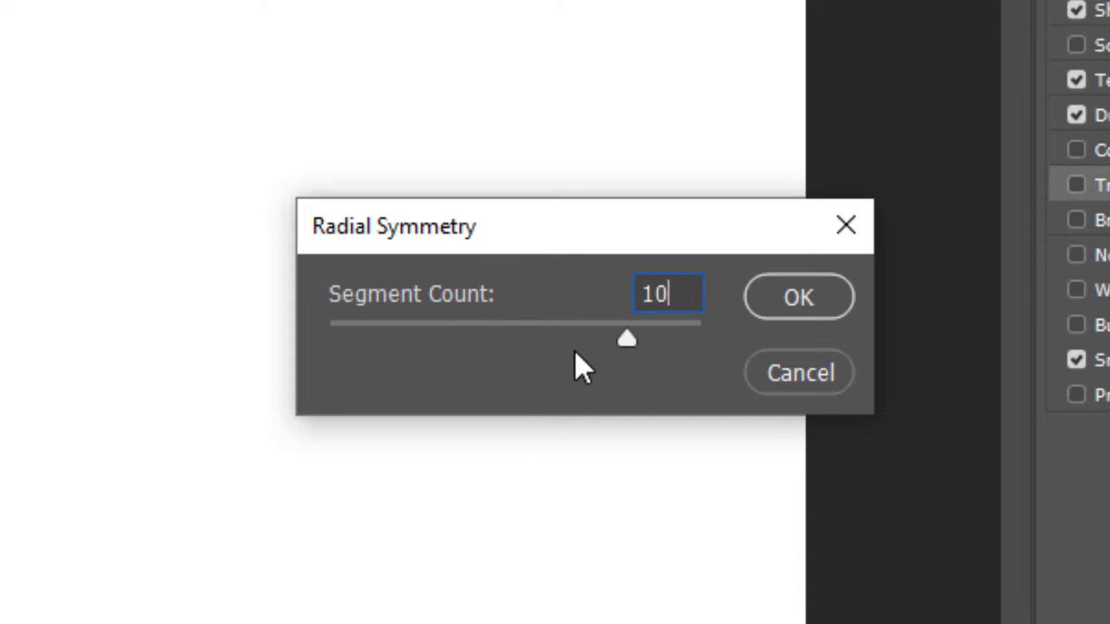
left_click(798, 289)
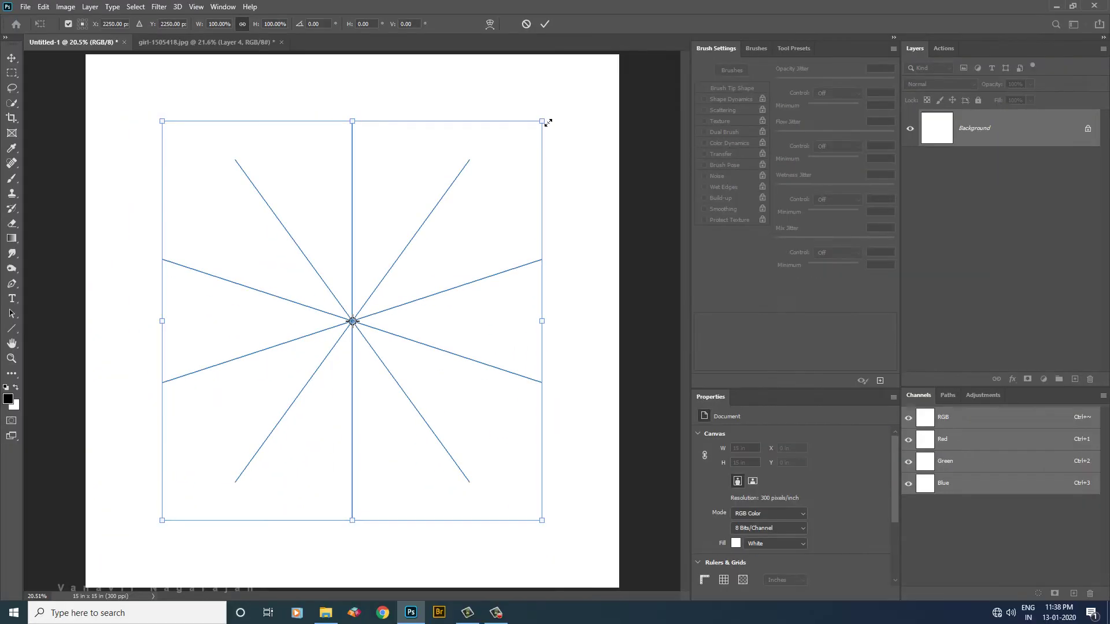
- Scale up and commit the radial symmetry guide, and raise brush flow to 100%
left_click_drag(546, 118, 585, 78)
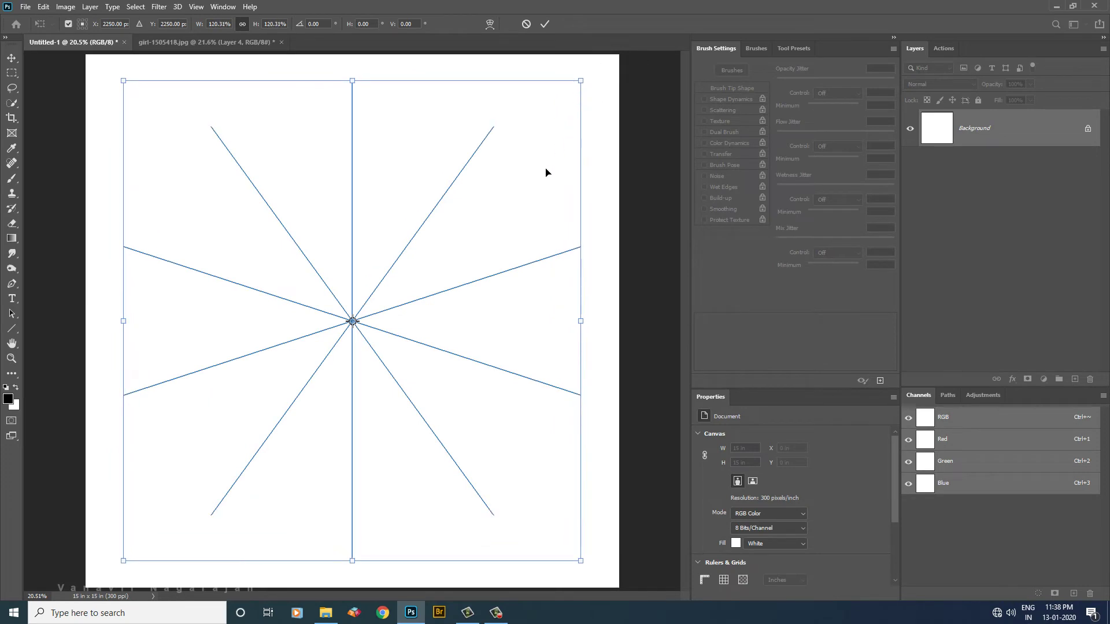
key("Return")
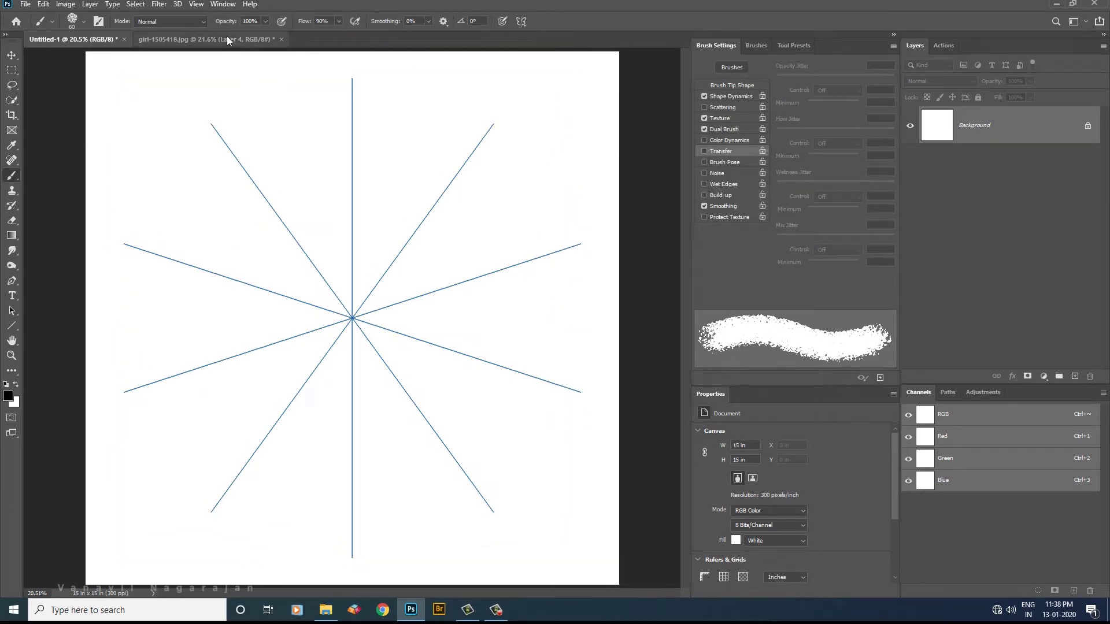
left_click_drag(301, 22, 373, 24)
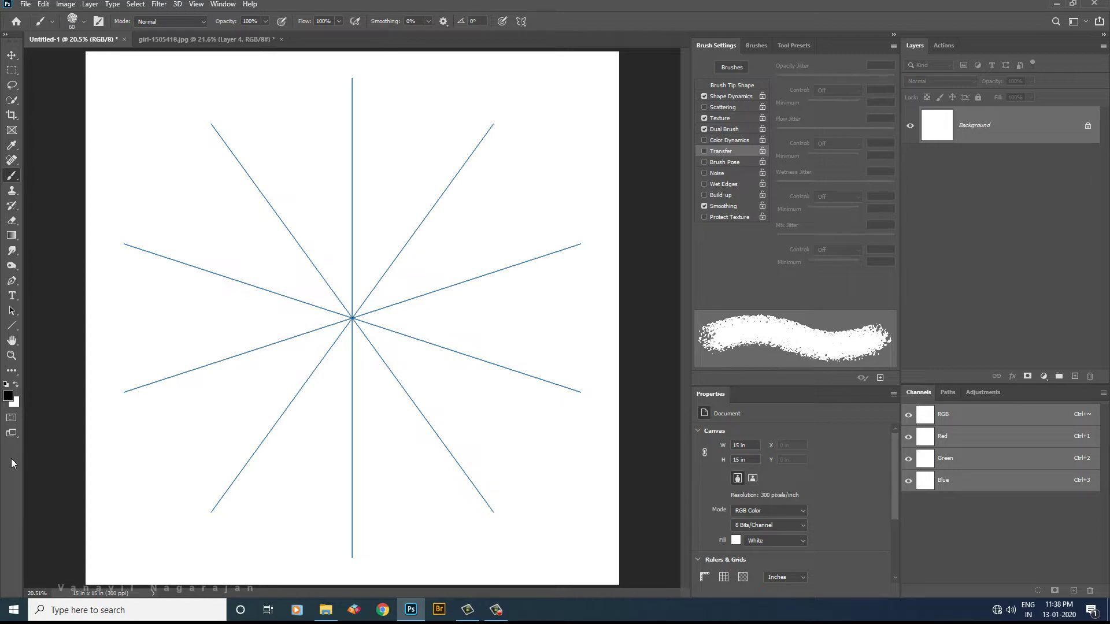
- Set the foreground colour to bright green 00fb5e, after briefly picking red
left_click(8, 395)
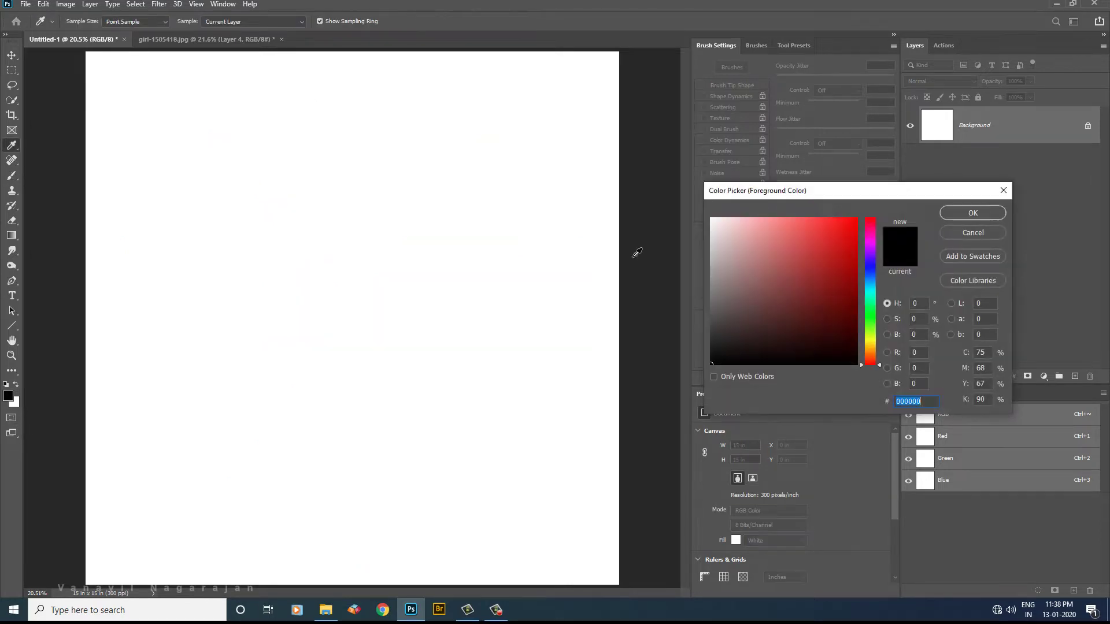
left_click_drag(763, 245, 857, 219)
left_click(956, 215)
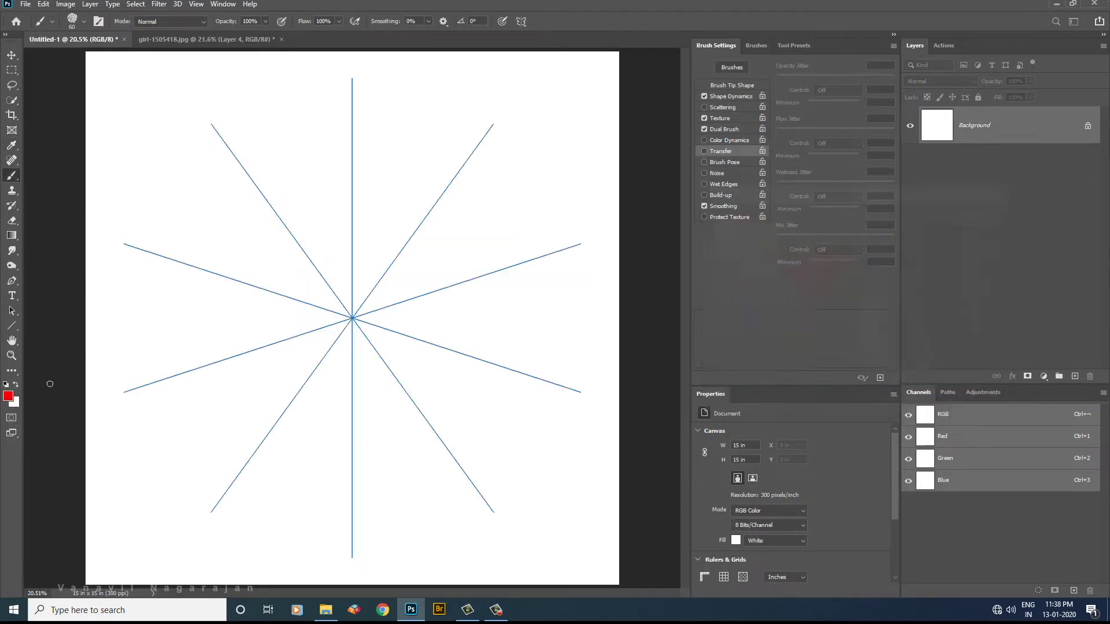
left_click(8, 396)
left_click(868, 307)
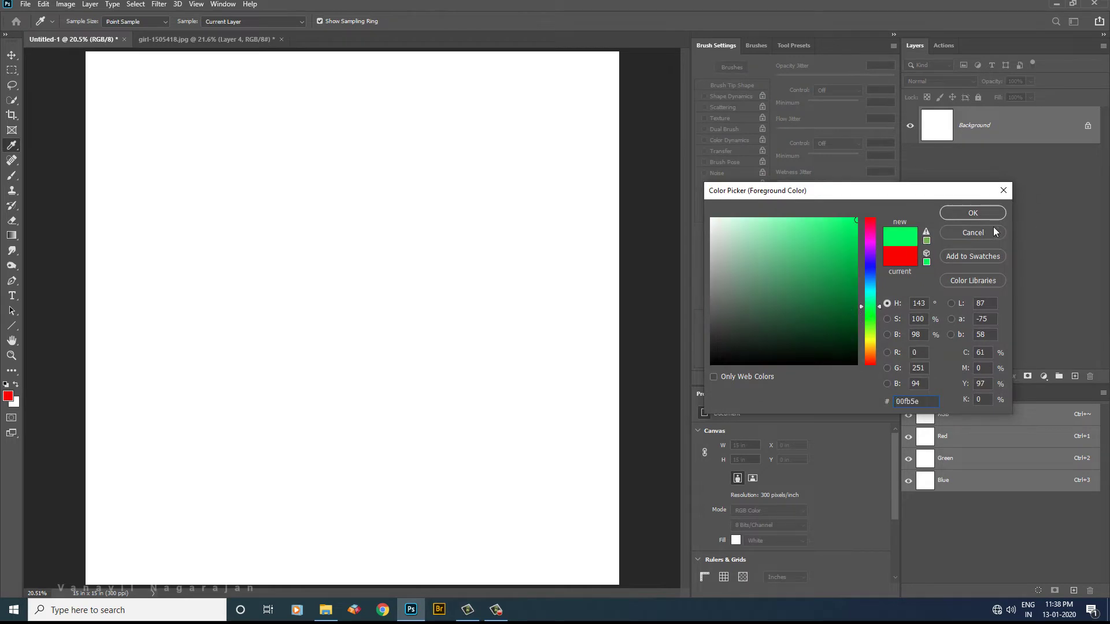
left_click(983, 213)
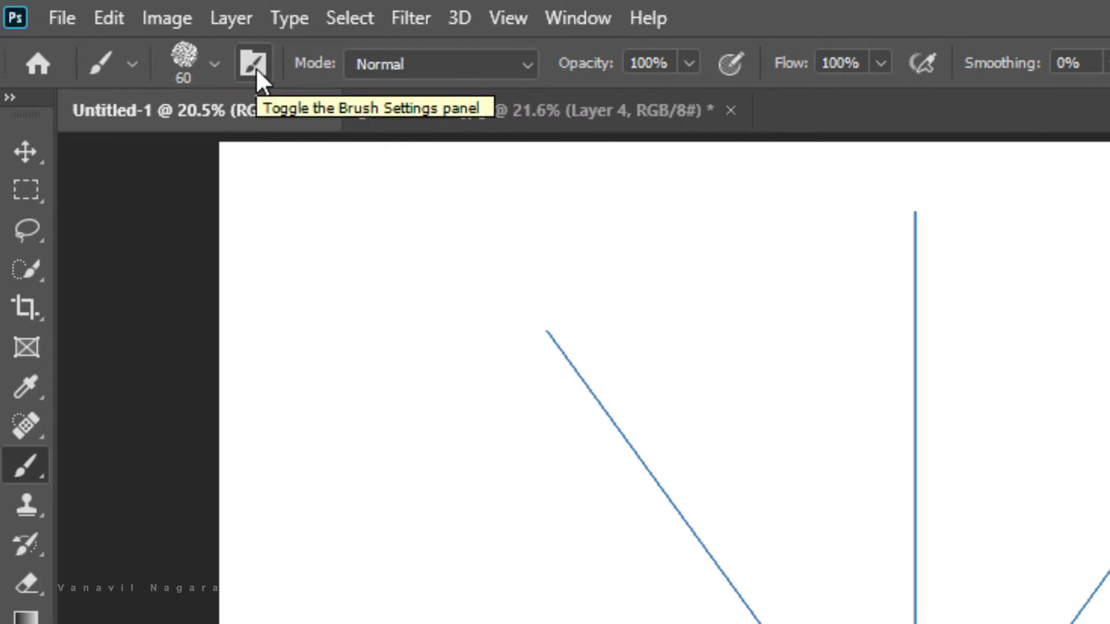
- Set Shape Dynamics size jitter to 100% and raise the brush texture scale to 155%
left_click(256, 67)
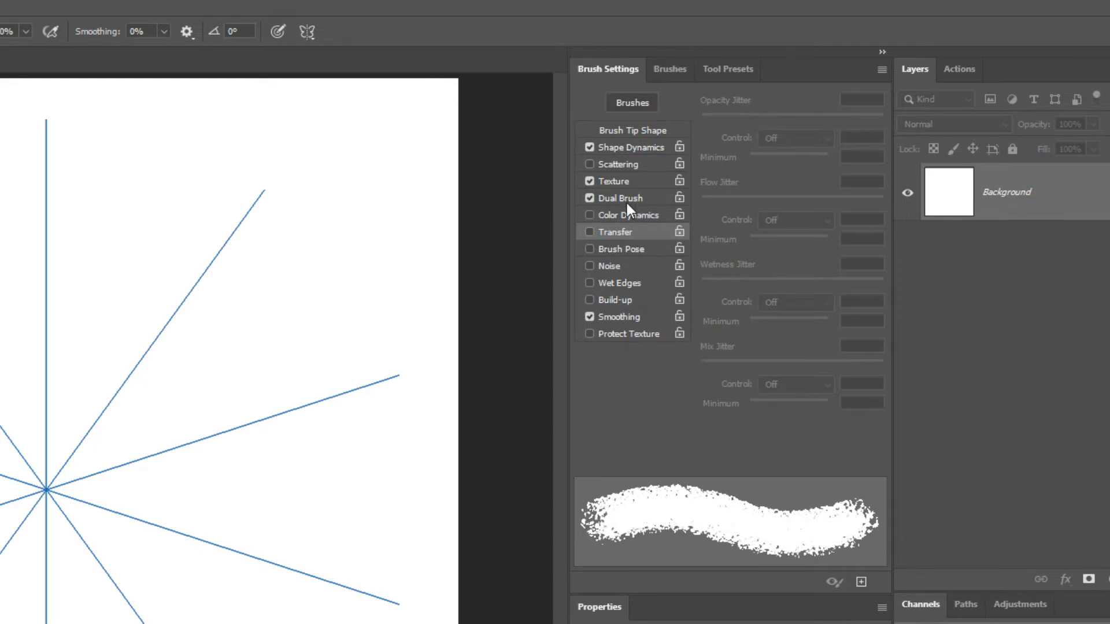
left_click(625, 149)
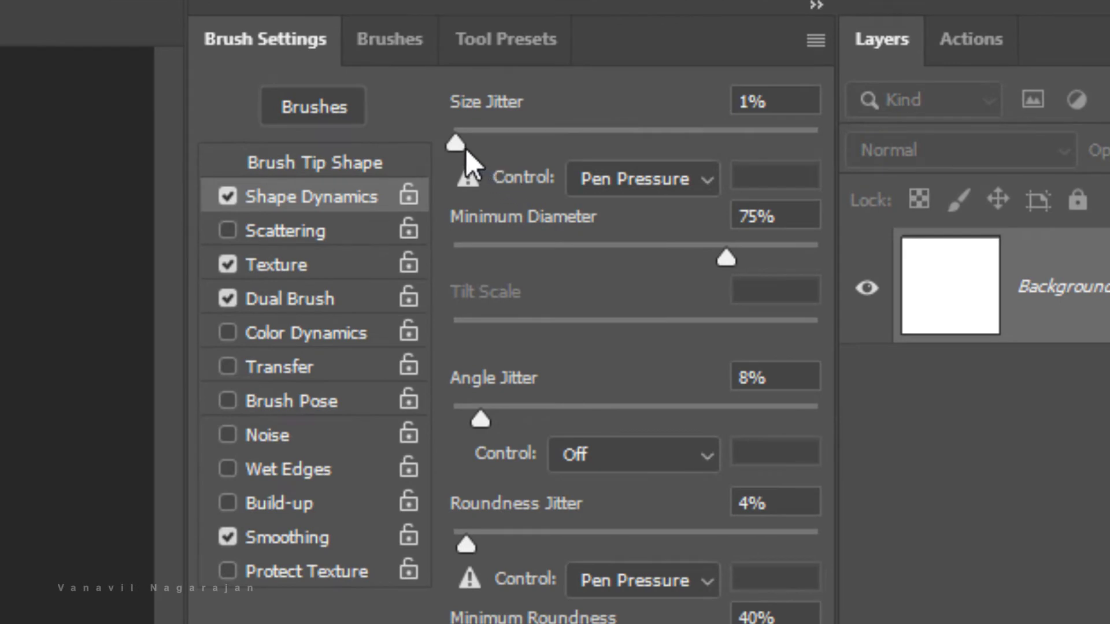
left_click_drag(466, 143, 840, 150)
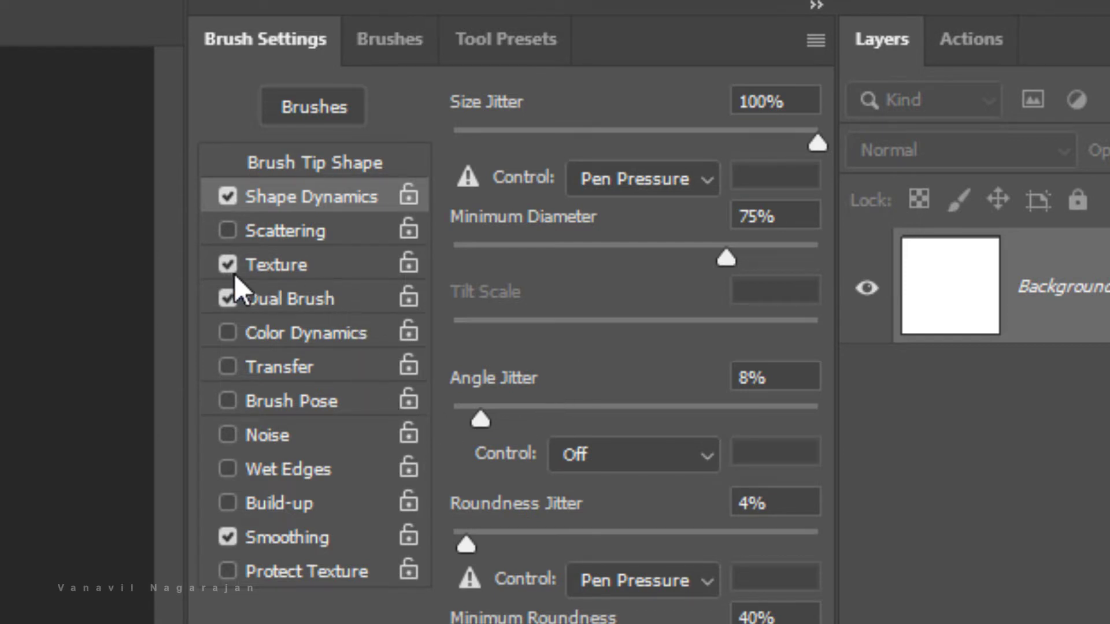
left_click(278, 270)
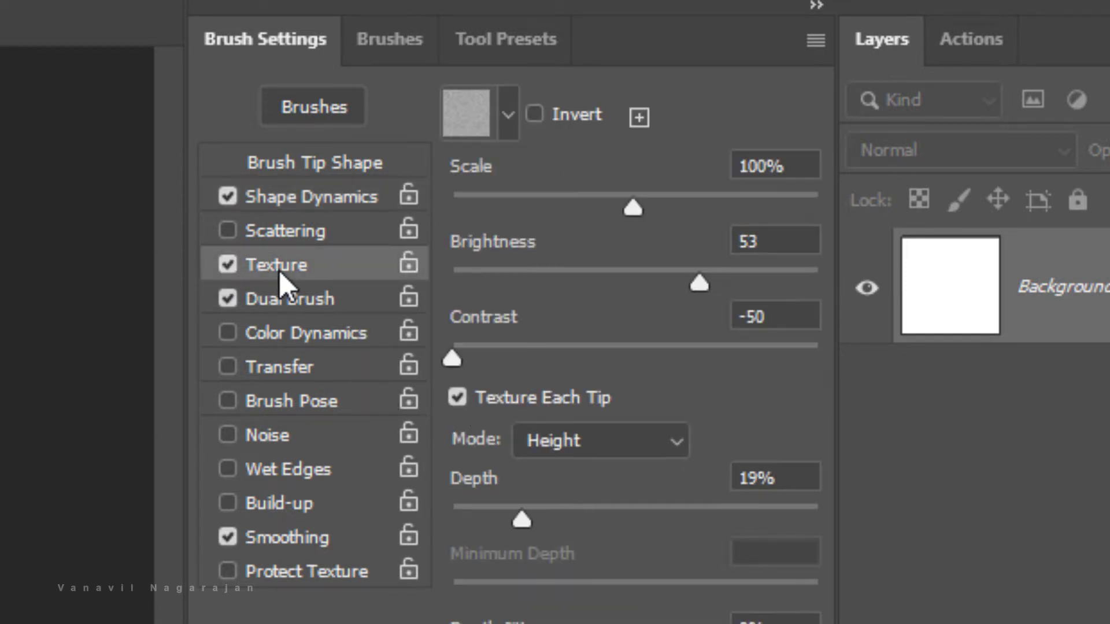
mouse_move(634, 210)
left_mouse_down()
mouse_move(782, 205)
mouse_move(652, 213)
mouse_move(686, 213)
left_mouse_up()
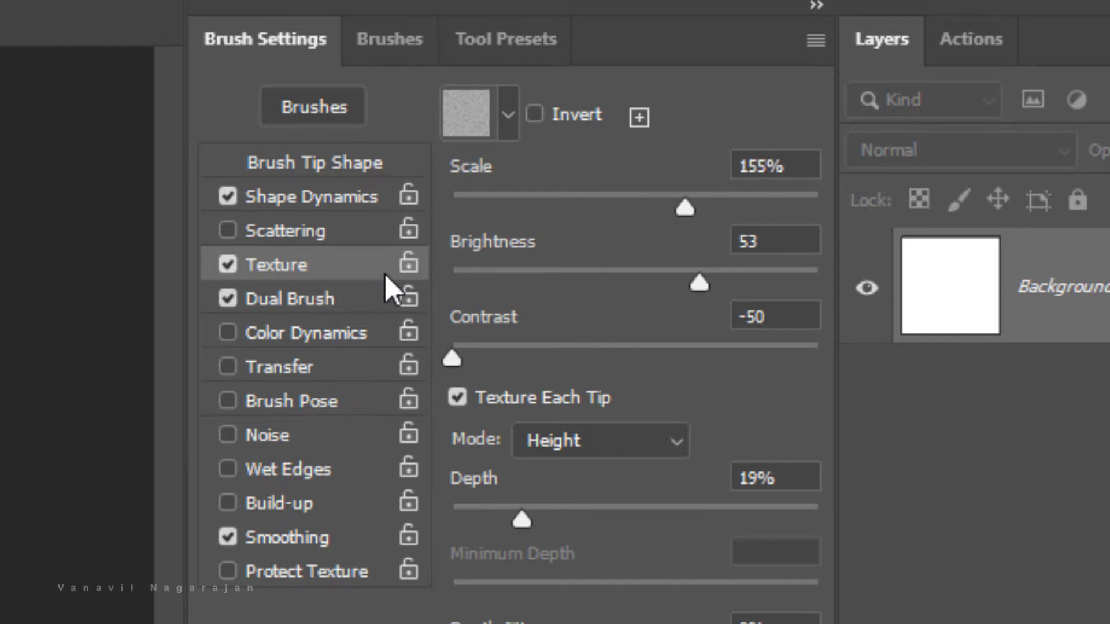
- Keep Dual Brush on, enable Color Dynamics and Transfer, and turn off Smoothing
left_click(338, 296)
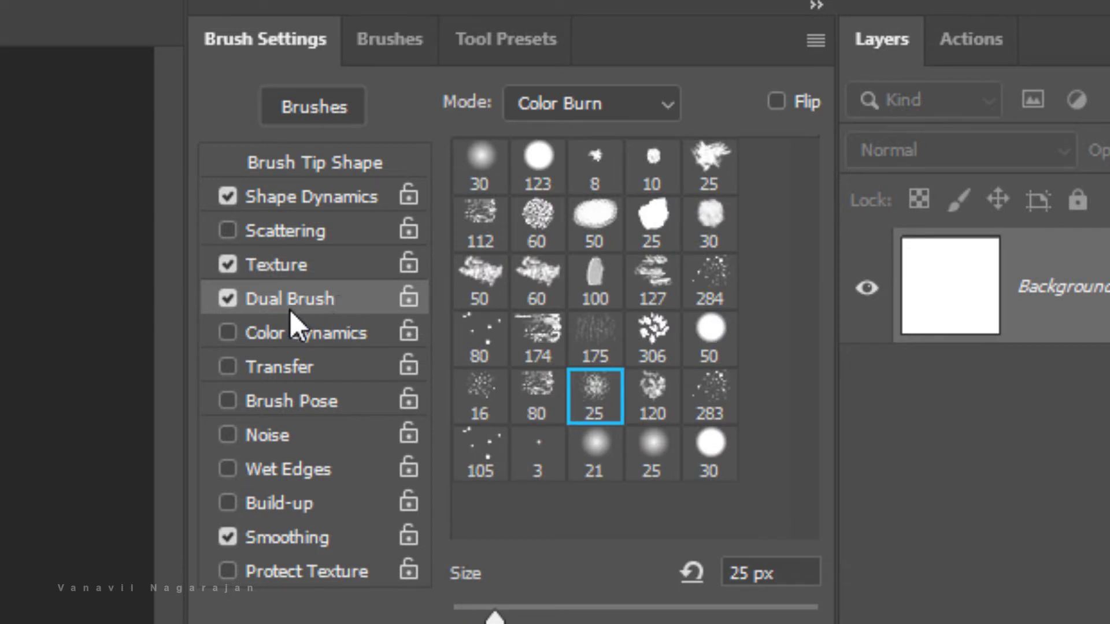
left_click(228, 298)
left_click(234, 303)
left_click(301, 335)
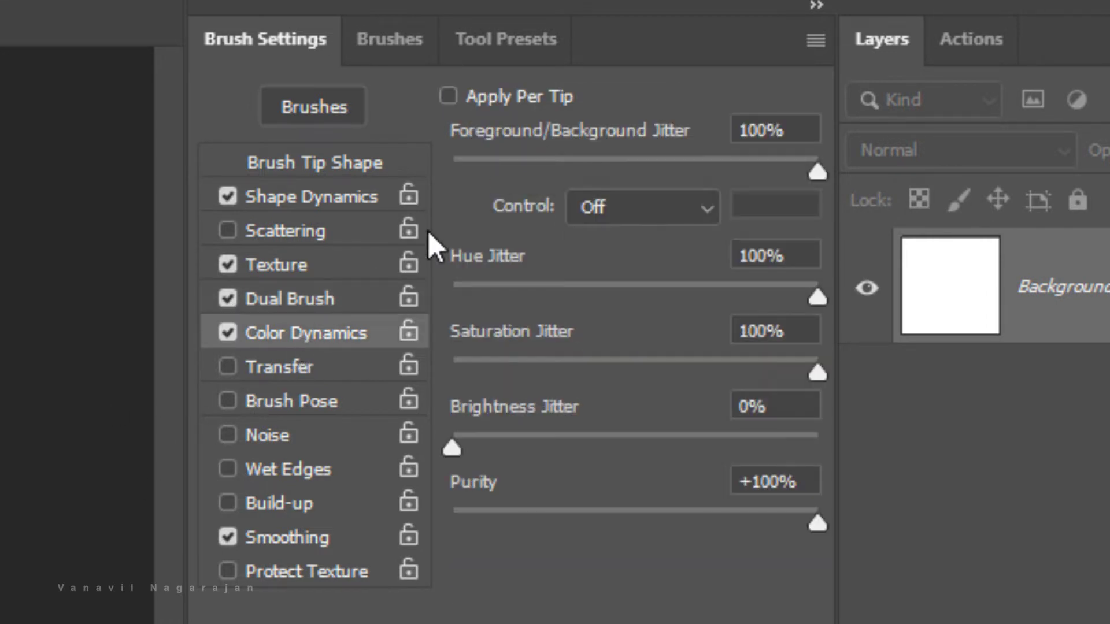
left_click_drag(815, 172, 836, 177)
left_click(303, 373)
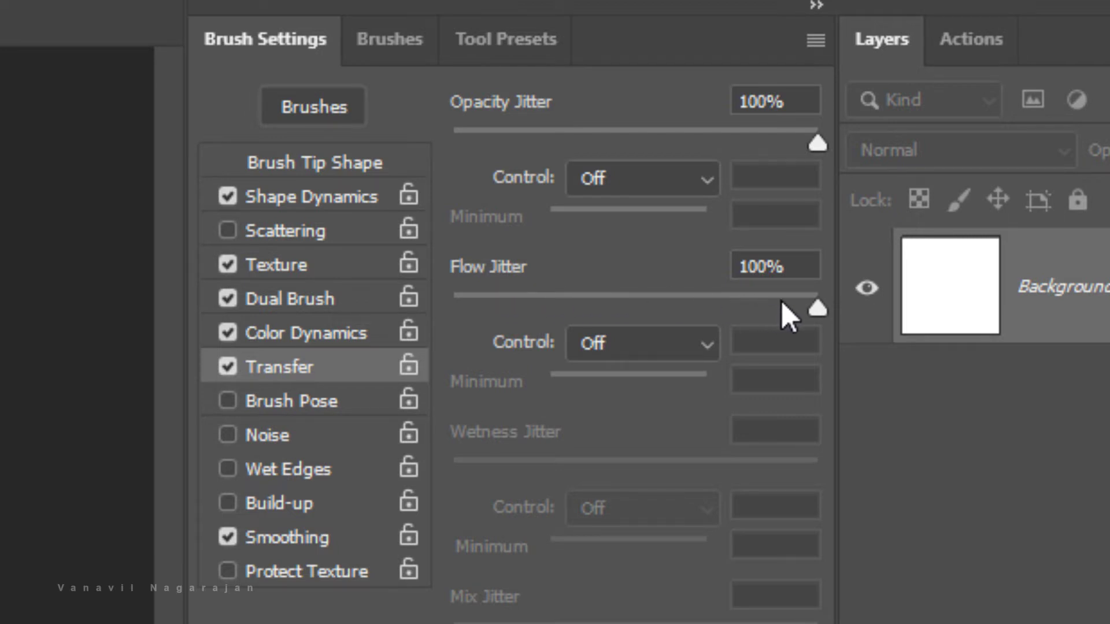
left_click(232, 538)
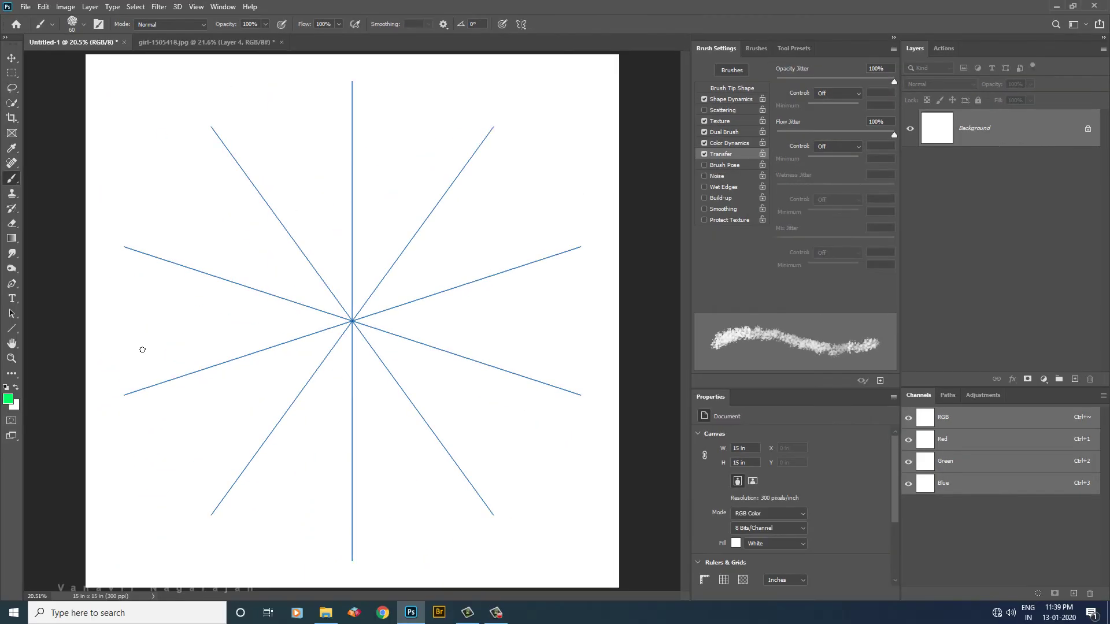
- Set the background colour to red ff0000
left_click(12, 412)
type("ff0000")
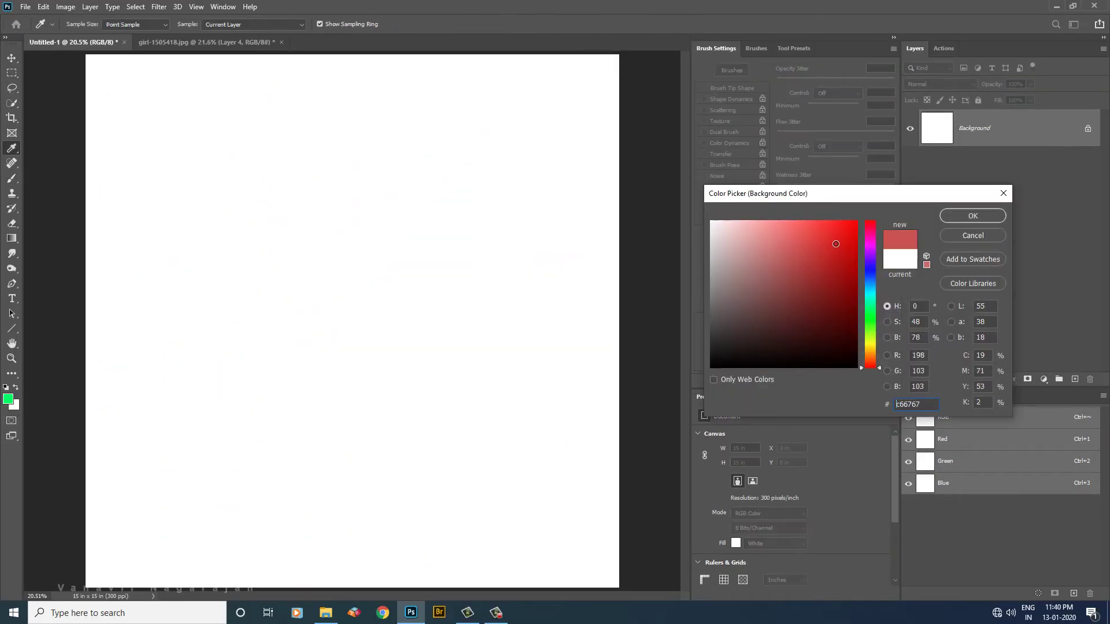
left_click(971, 219)
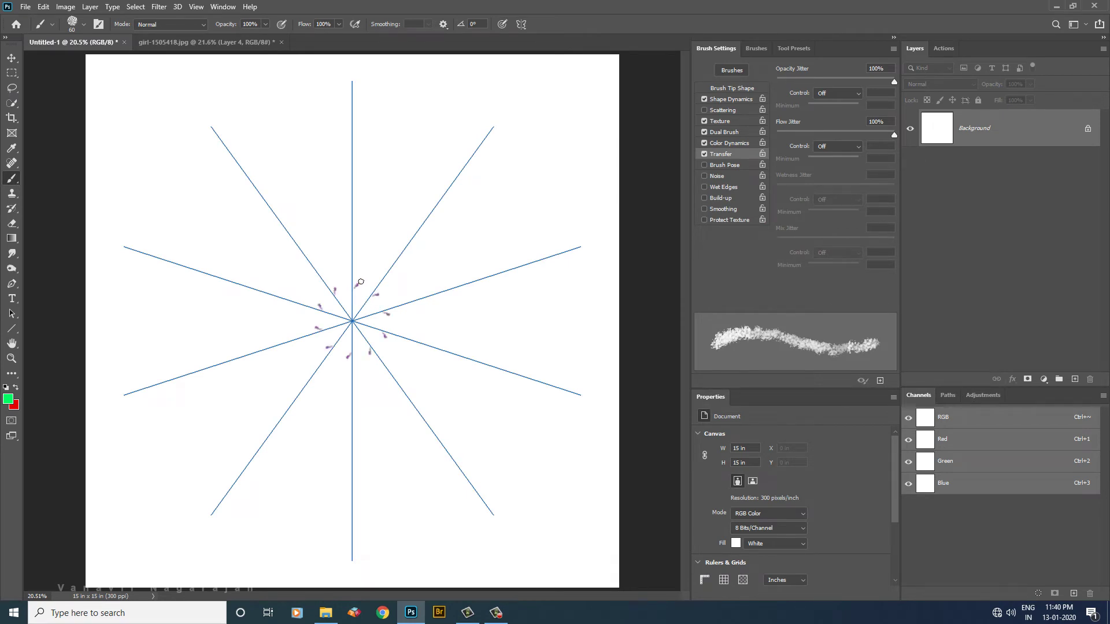
- Paint curved purple, green, teal and light-green arcs outward, resizing the brush between strokes
left_click_drag(361, 282, 422, 230)
key("bracketright")
key("bracketright")
key("bracketright")
left_click_drag(355, 245, 425, 217)
key("bracketleft")
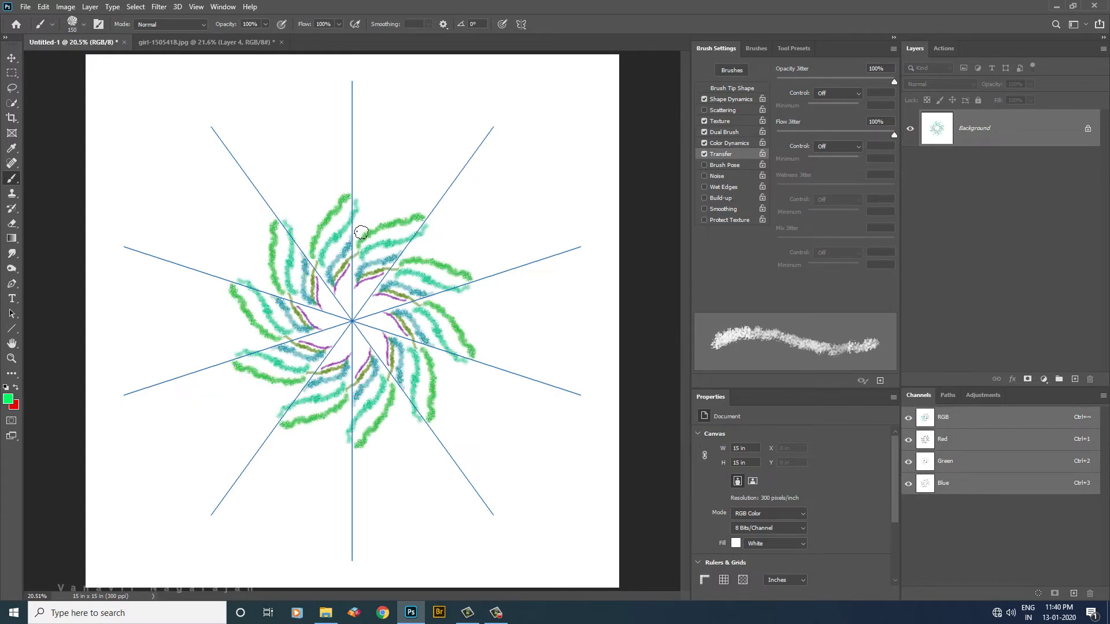
left_click_drag(361, 232, 445, 193)
- Extend the mandala arms toward the edges with pink, olive, dark-green, magenta and blue strokes
left_click_drag(359, 221, 459, 149)
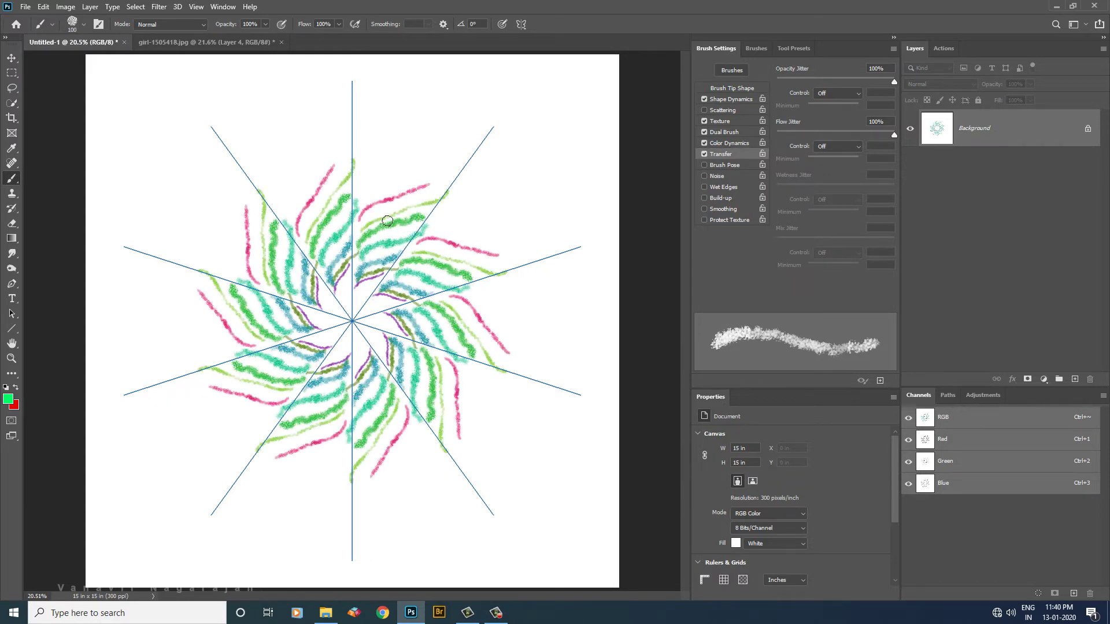
left_click_drag(357, 219, 451, 182)
mouse_move(361, 208)
left_mouse_down()
mouse_move(442, 170)
mouse_move(481, 122)
mouse_move(371, 178)
mouse_move(466, 145)
mouse_move(478, 99)
left_mouse_up()
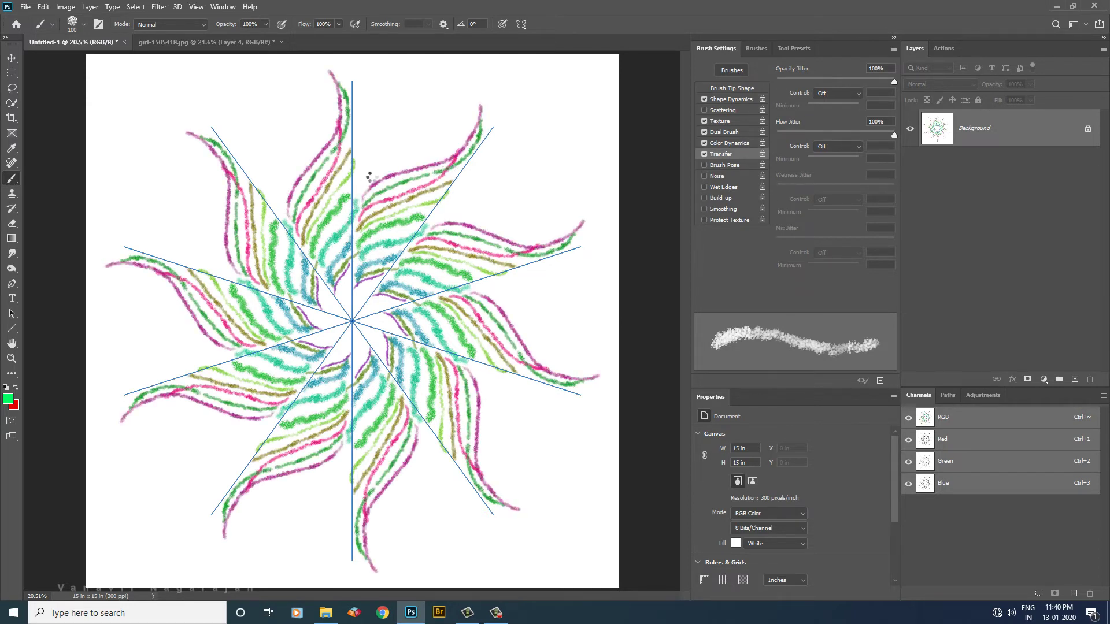
mouse_move(370, 176)
left_mouse_down()
mouse_move(432, 154)
mouse_move(470, 114)
left_mouse_up()
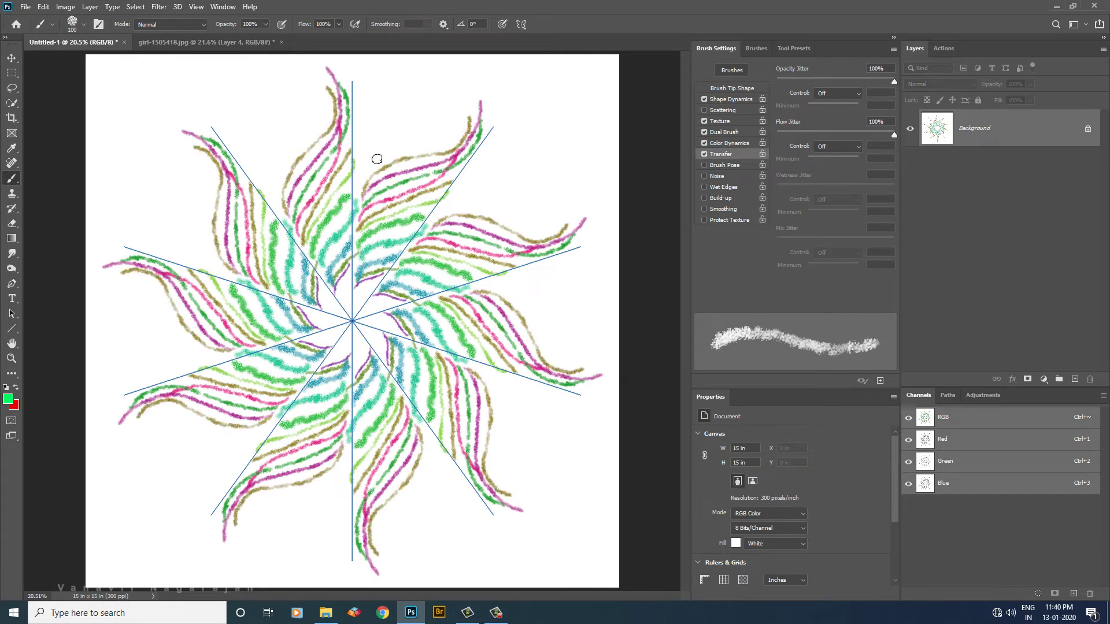
mouse_move(358, 179)
left_mouse_down()
mouse_move(389, 152)
mouse_move(459, 130)
left_mouse_up()
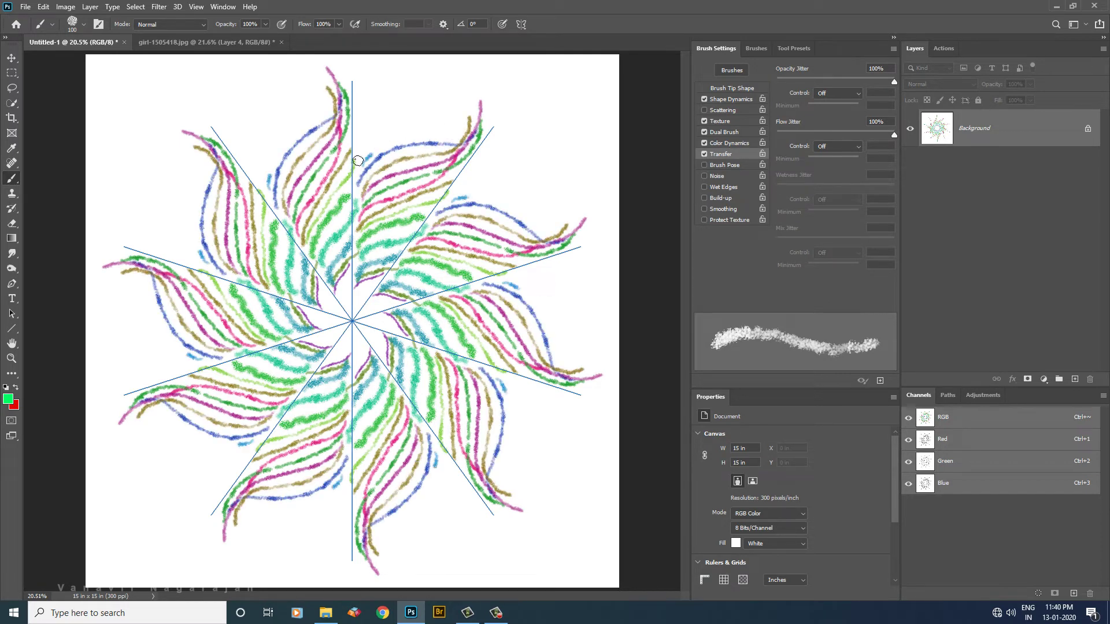
left_click_drag(356, 168, 435, 136)
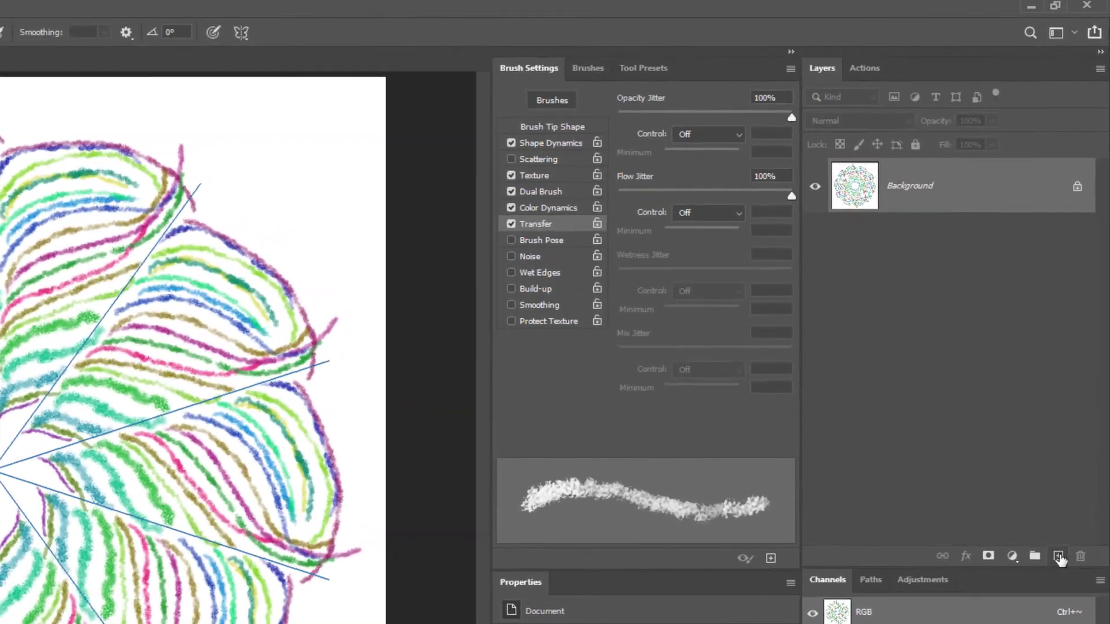
- Add an empty Layer 1 and turn on brush Scattering at 956% with count 10
left_click(1074, 379)
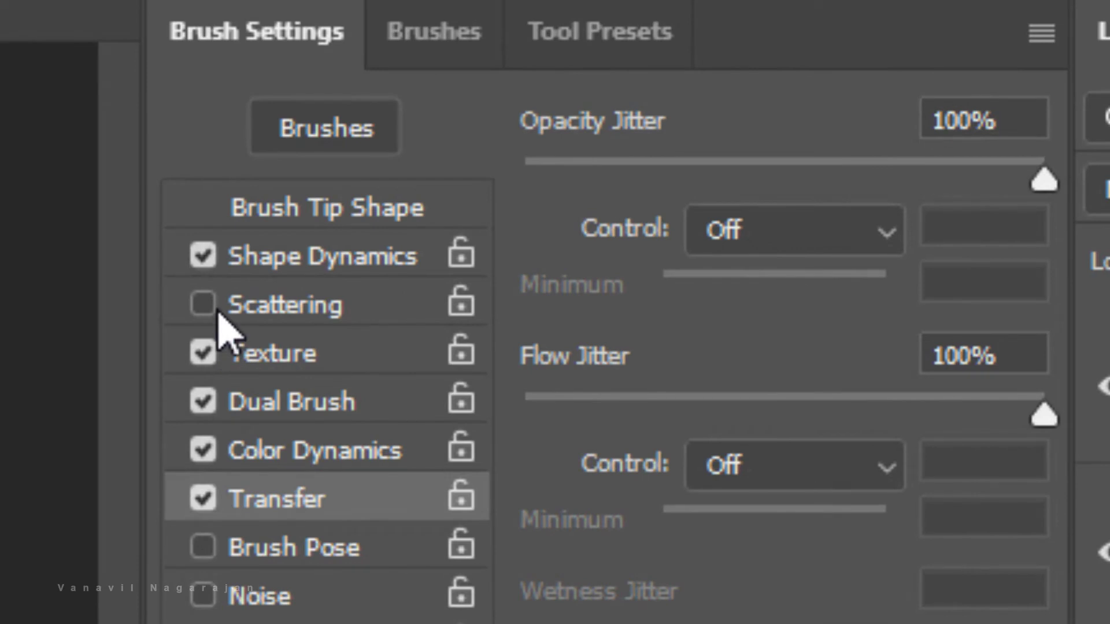
left_click(309, 312)
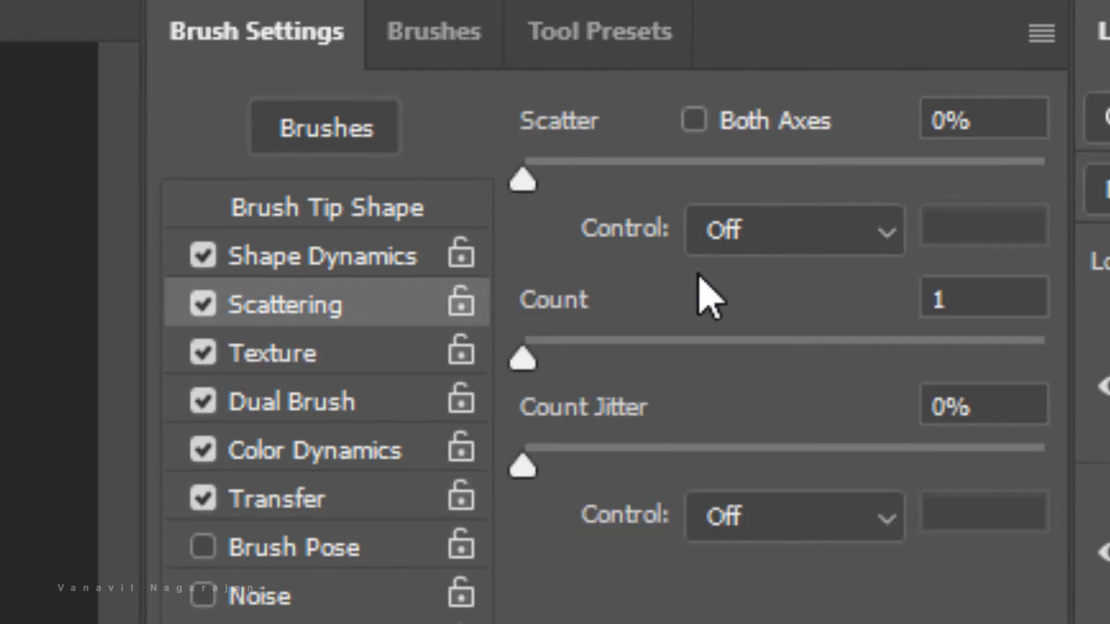
left_click_drag(559, 186, 1026, 183)
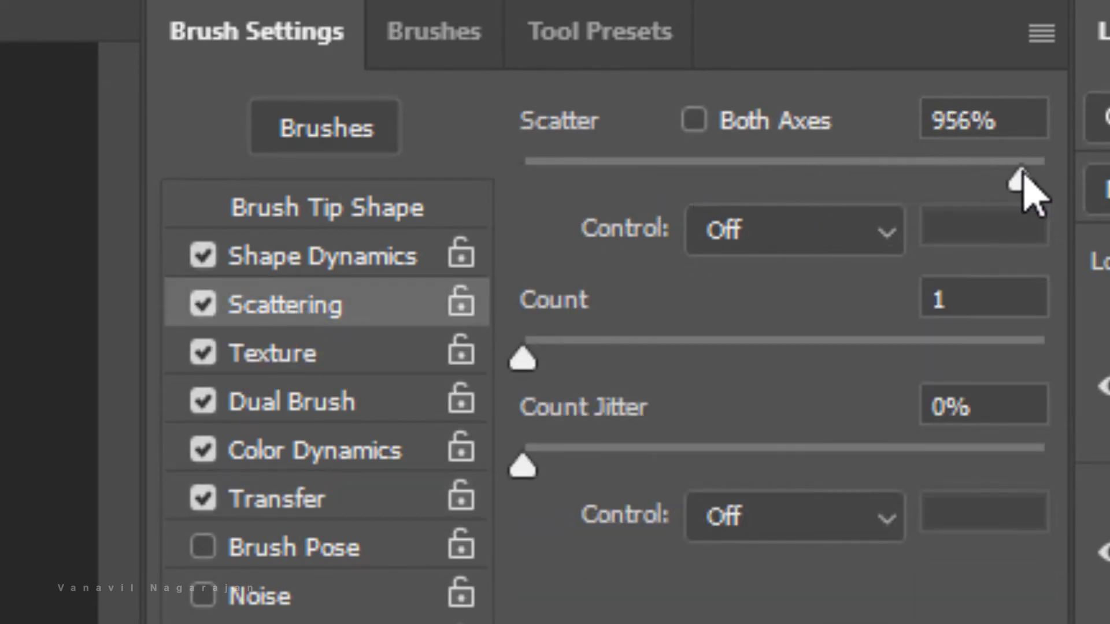
left_click_drag(545, 362, 836, 369)
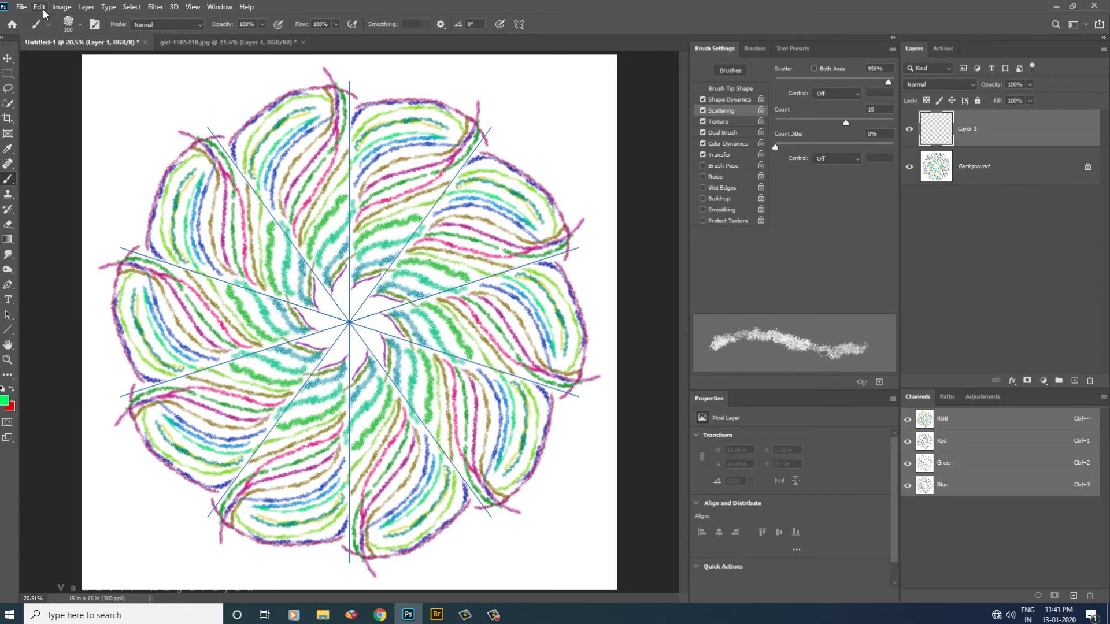
- Fill Layer 1 with White using Edit > Fill
left_click(43, 9)
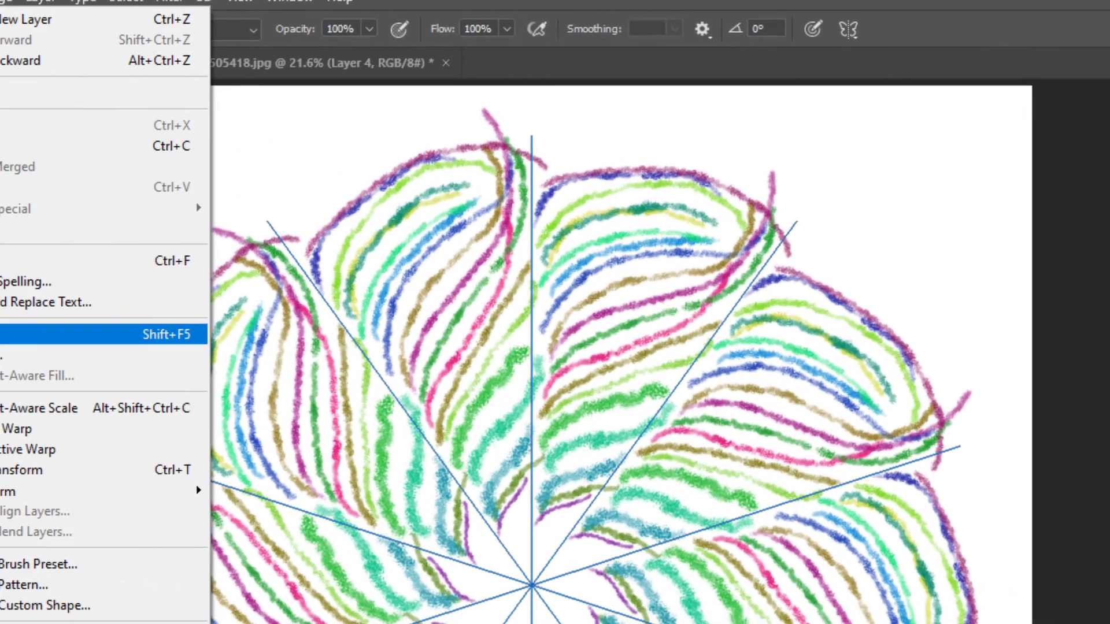
left_click(104, 334)
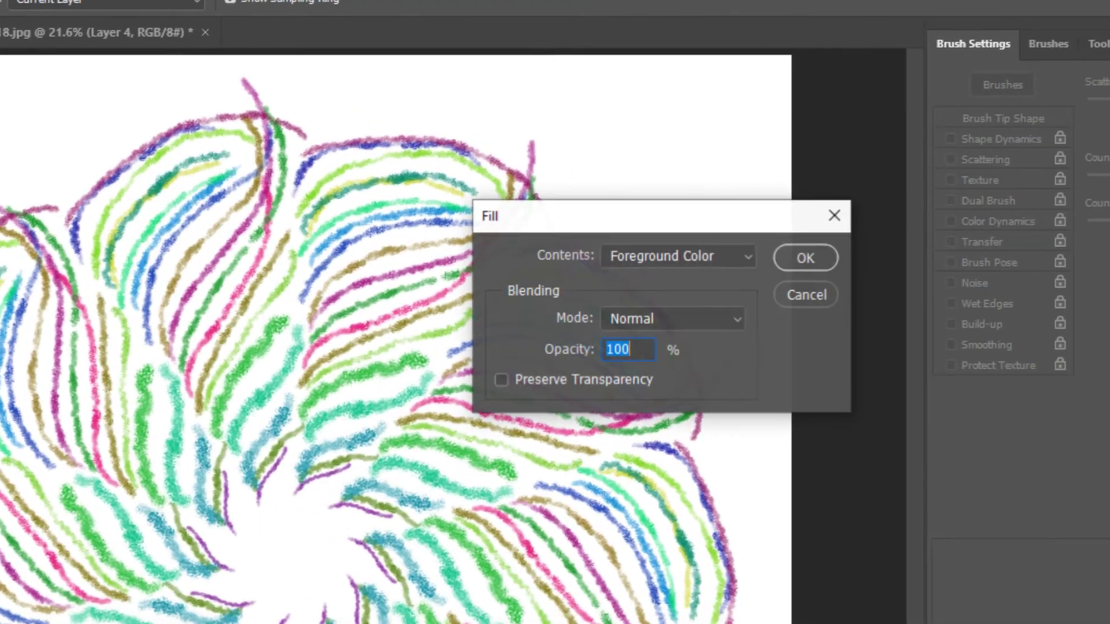
left_click(600, 242)
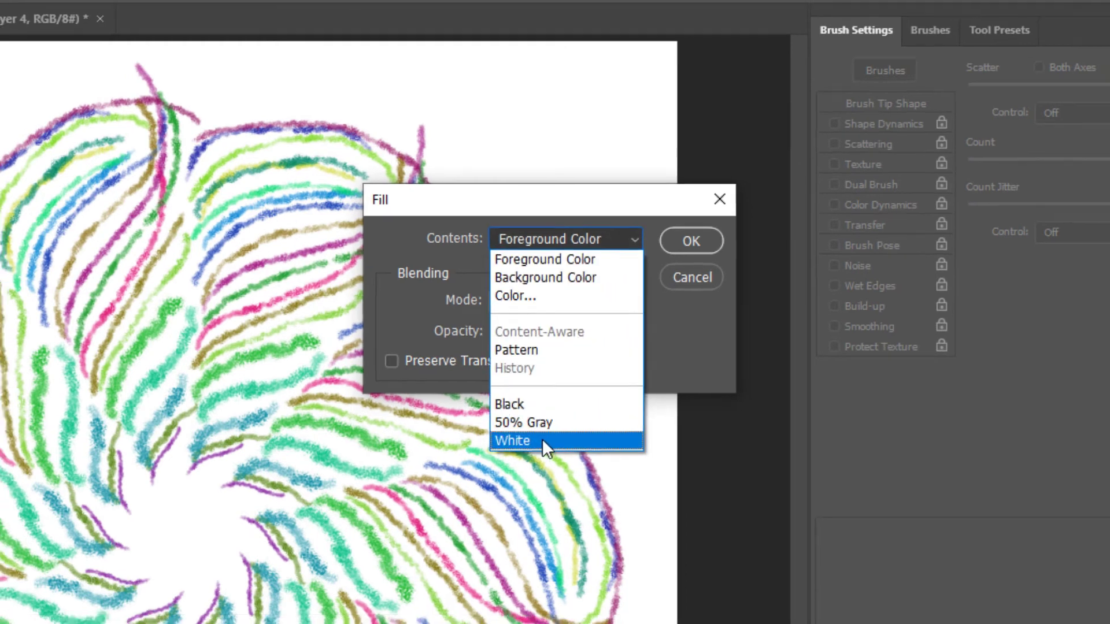
left_click(543, 444)
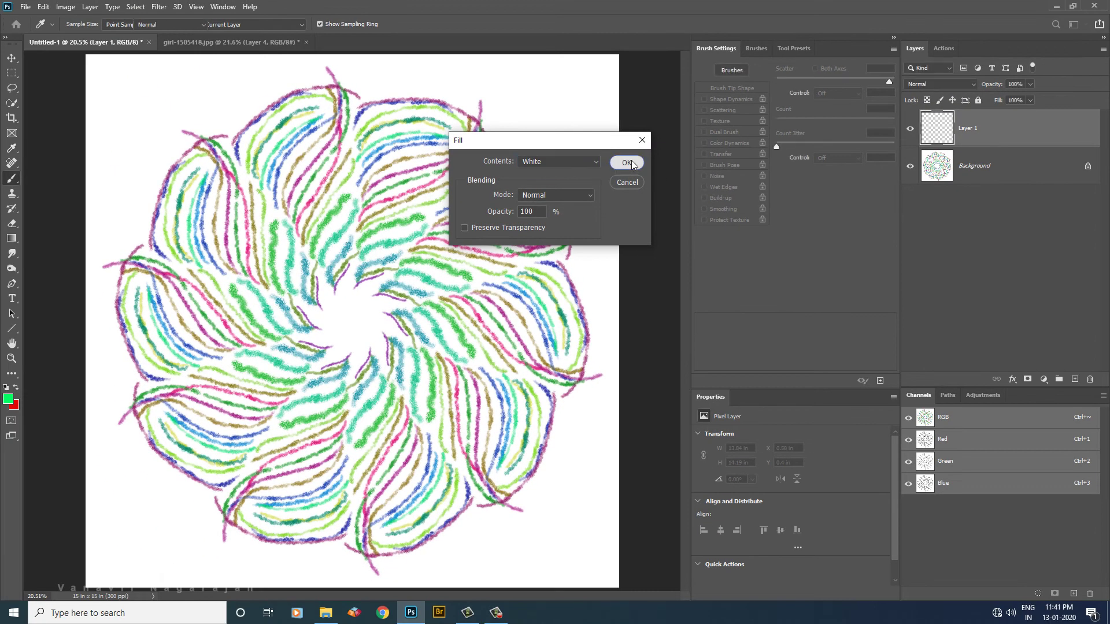
left_click(626, 163)
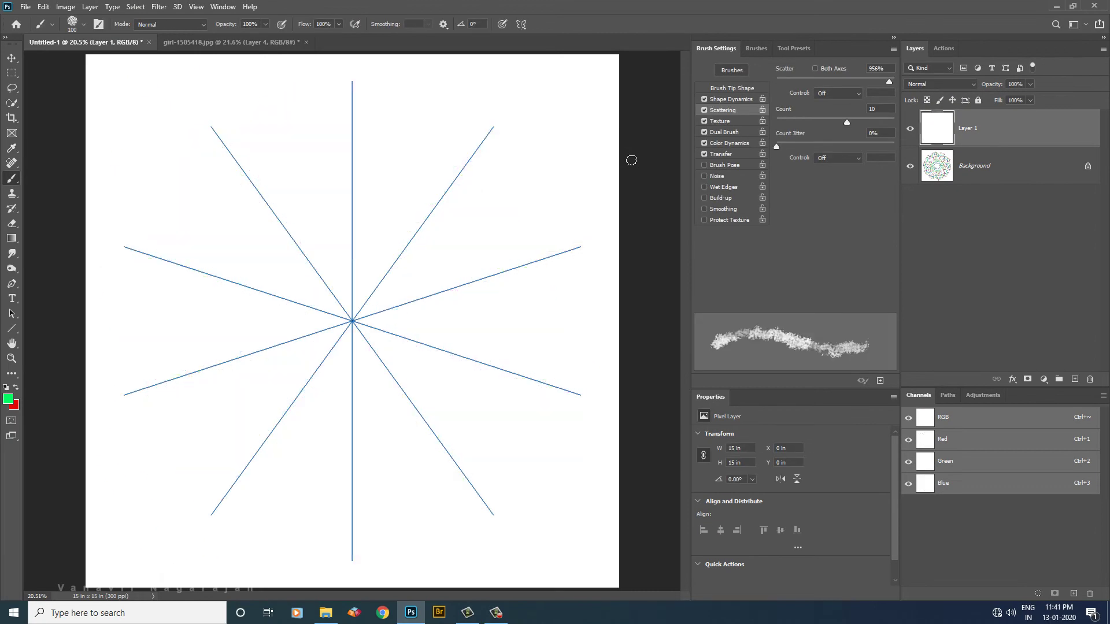
- Toggle Layer 1's visibility and paint a ring of purple scattered strokes around the centre
left_click(911, 129)
mouse_move(355, 302)
left_mouse_down()
mouse_move(376, 280)
mouse_move(359, 296)
mouse_move(369, 190)
mouse_move(433, 236)
mouse_move(392, 312)
left_mouse_up()
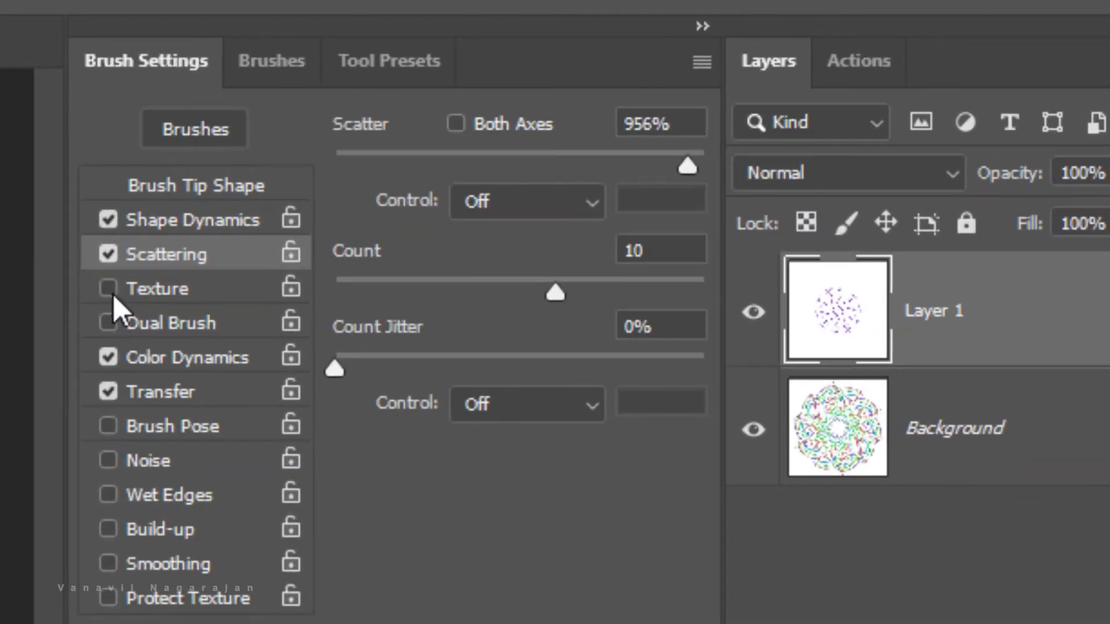
- Switch off brush texture and paint green, pink-centred and blue scattered strokes into a dense mandala
left_click(110, 291)
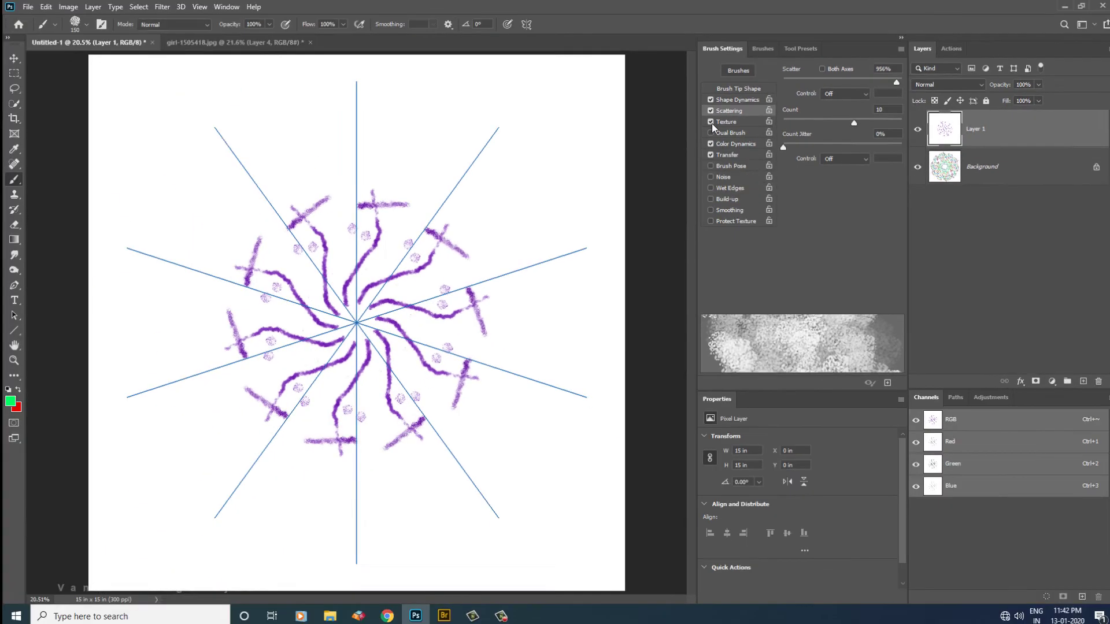
left_click(704, 121)
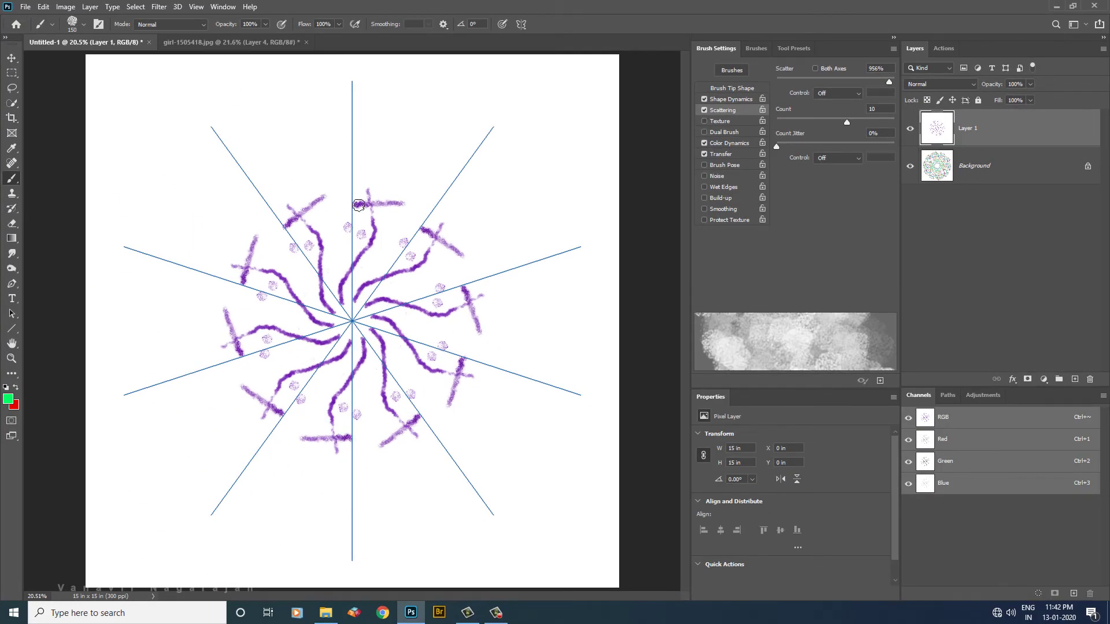
mouse_move(359, 173)
left_mouse_down()
mouse_move(331, 301)
mouse_move(289, 191)
left_mouse_up()
mouse_move(346, 318)
left_mouse_down()
mouse_move(381, 208)
mouse_move(359, 250)
mouse_move(351, 155)
mouse_move(364, 175)
left_mouse_up()
mouse_move(379, 321)
left_mouse_down()
mouse_move(364, 255)
mouse_move(355, 307)
mouse_move(459, 297)
left_mouse_up()
left_click(11, 58)
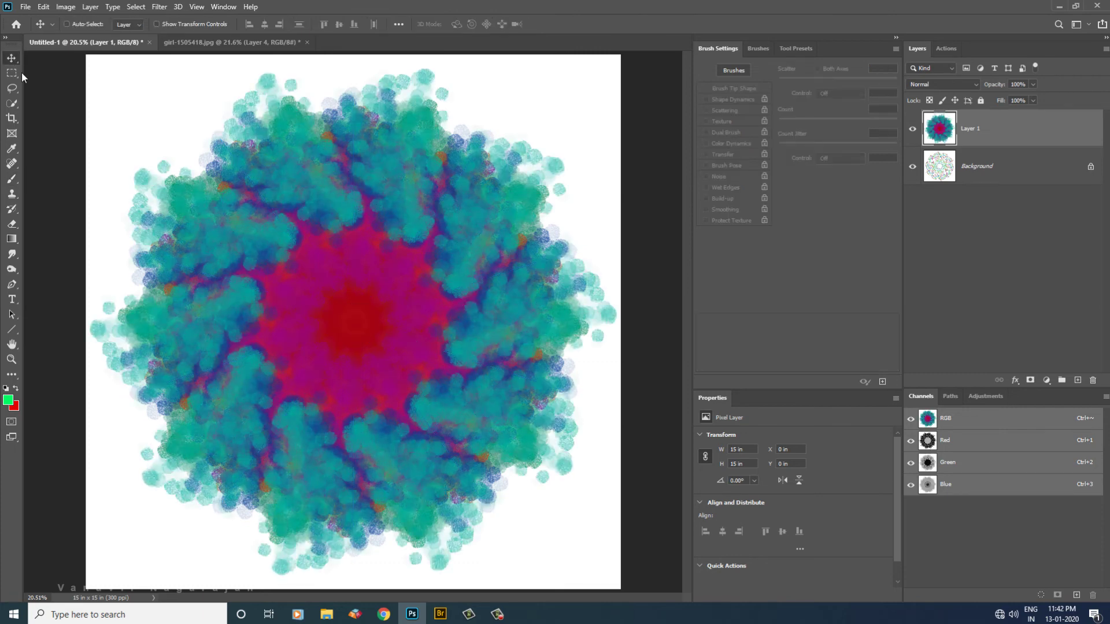
- Place the red-dress girl photo into Untitled-1 as Layer 2, centred on the mandala
left_click(206, 42)
mouse_move(346, 296)
left_mouse_down()
mouse_move(127, 45)
mouse_move(319, 244)
left_mouse_up()
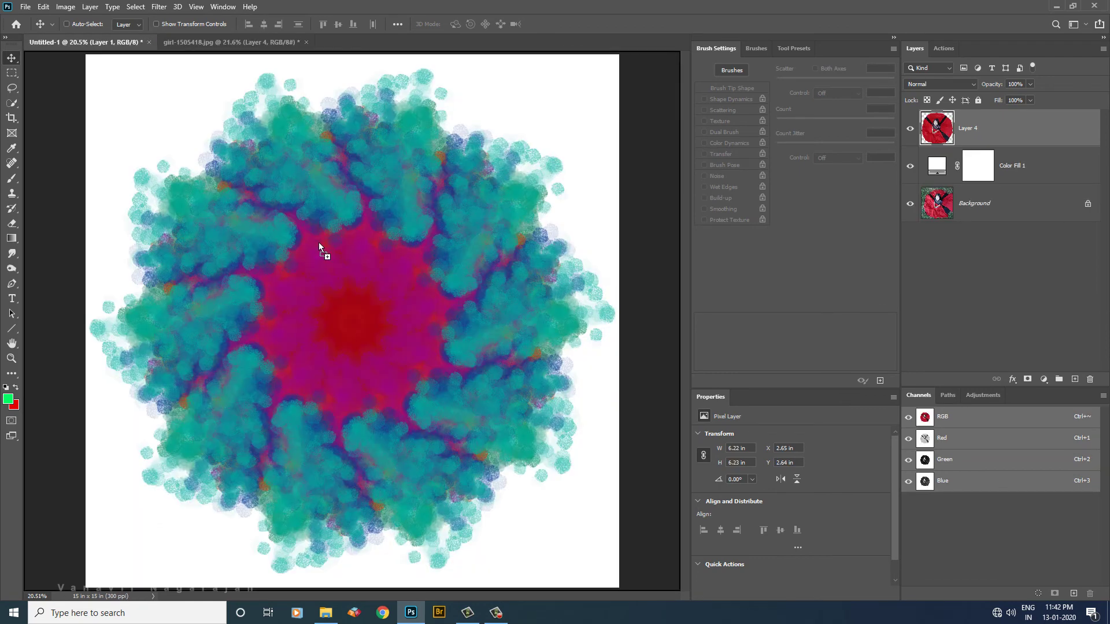
left_click_drag(345, 311, 365, 335)
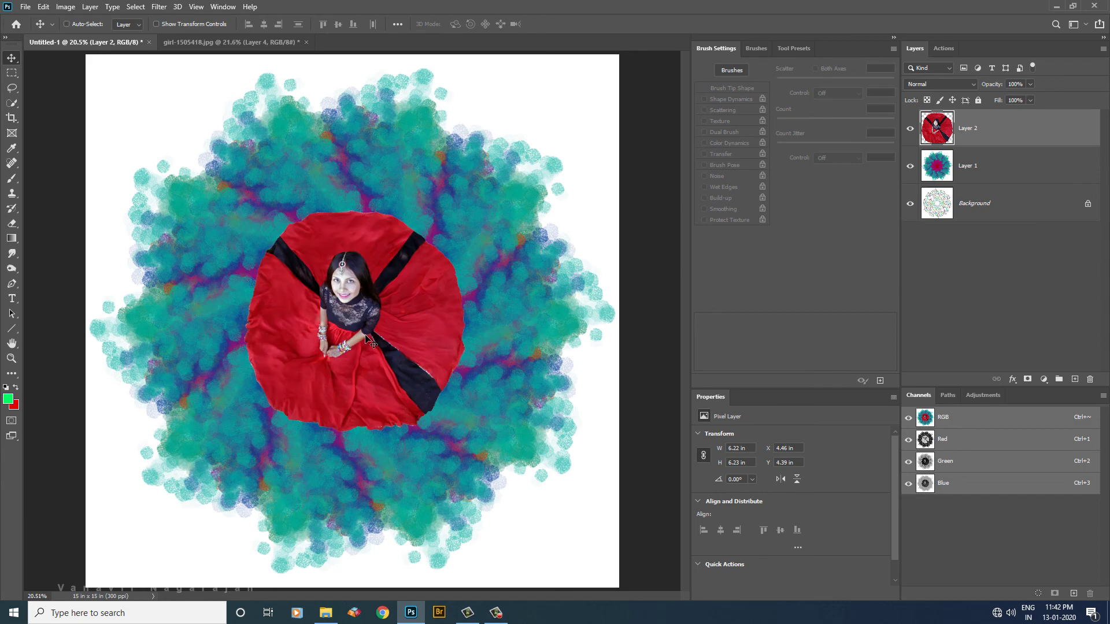
left_click_drag(371, 313, 374, 313)
- On new Layer 3, paint purple and bright-green scattered strokes radiating across the canvas with a smaller brush
left_click(1073, 380)
key("b")
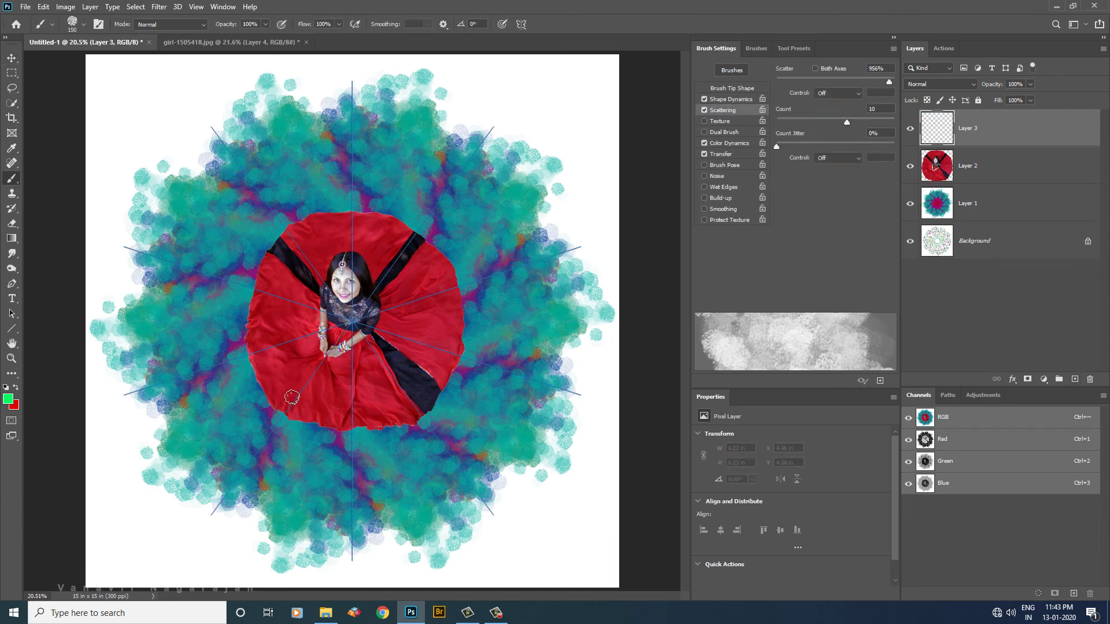
key("bracketleft")
key("bracketleft")
left_click_drag(273, 412, 272, 411)
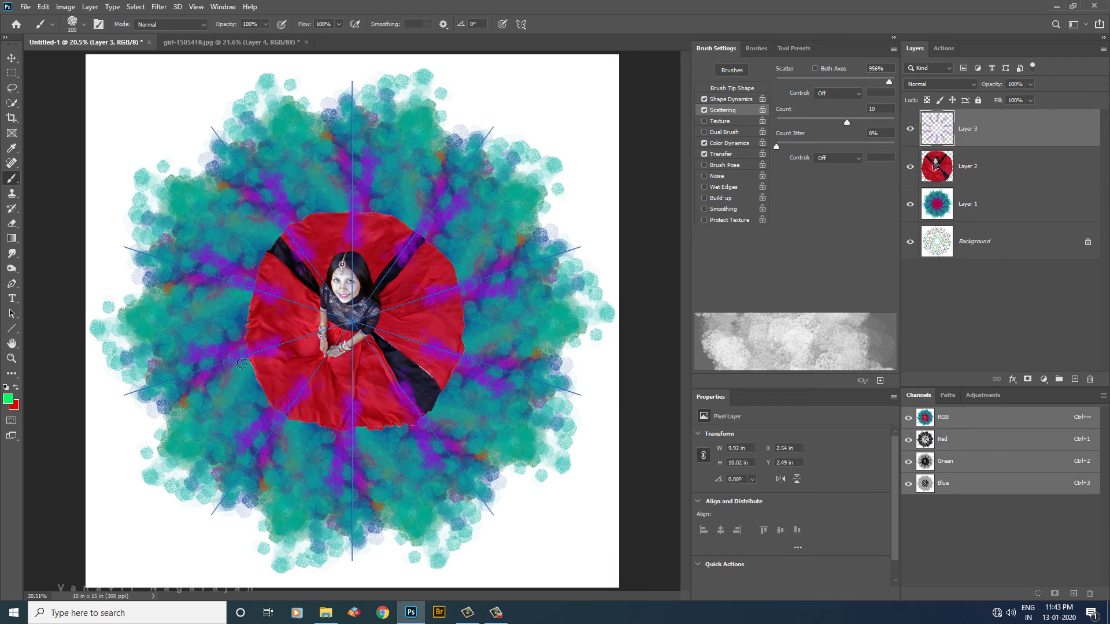
mouse_move(242, 364)
left_mouse_down()
mouse_move(242, 387)
mouse_move(215, 328)
mouse_move(547, 340)
mouse_move(450, 302)
left_mouse_up()
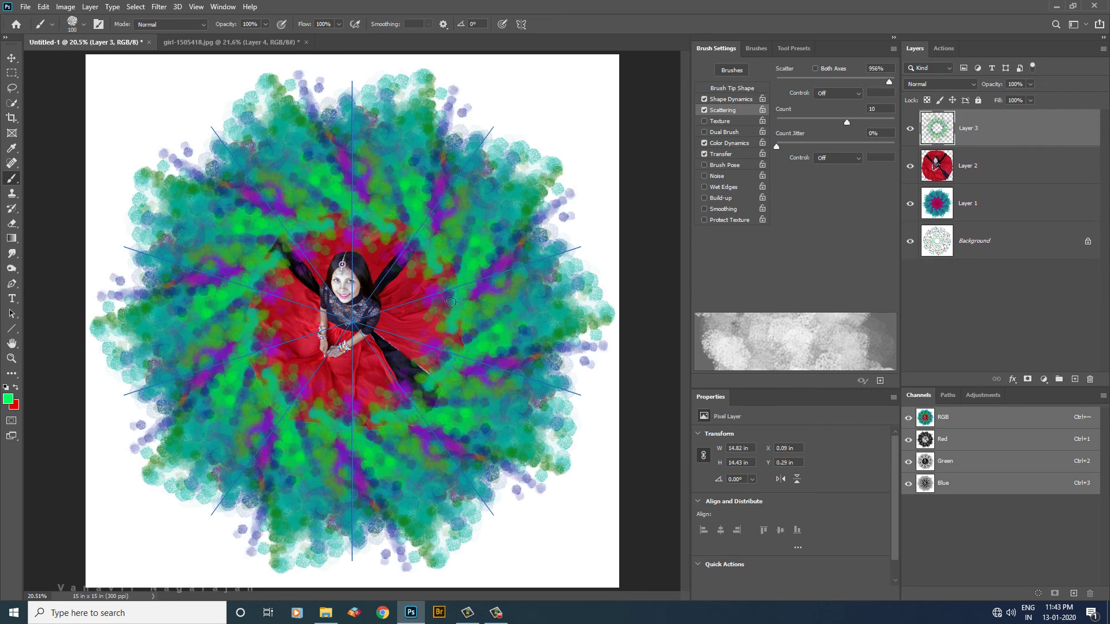
key("v")
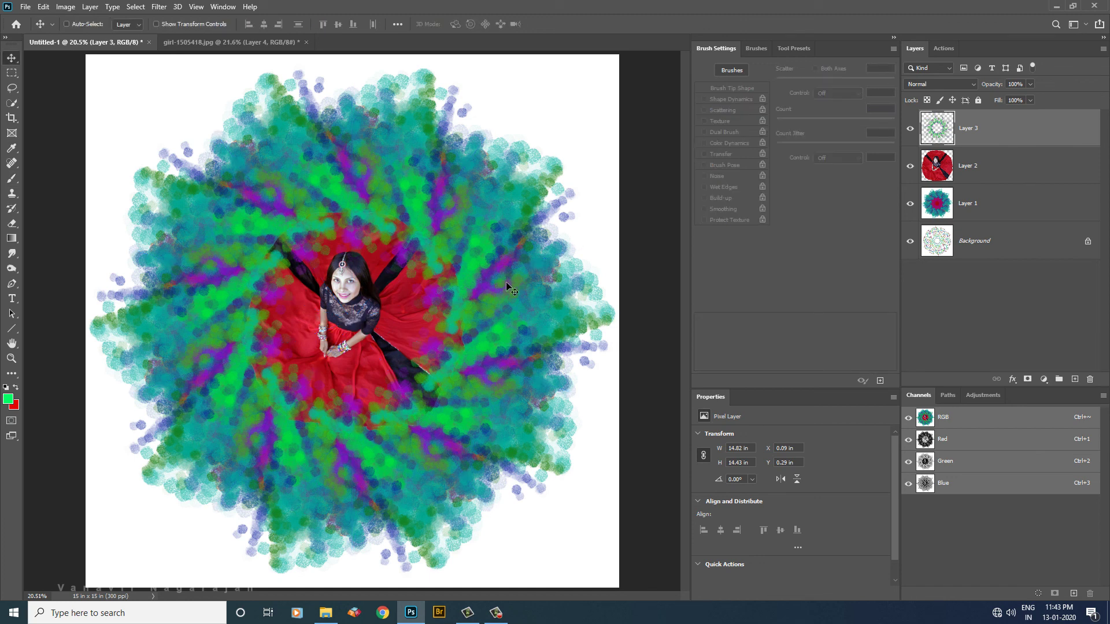